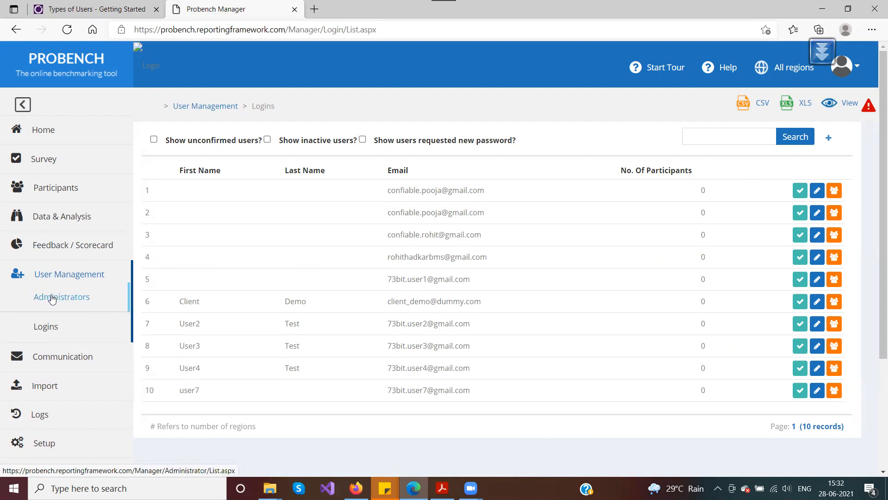
Step: Open the Administrators list under User Management and try its search box
{"action": "left_click", "coordinate": [53, 303]}
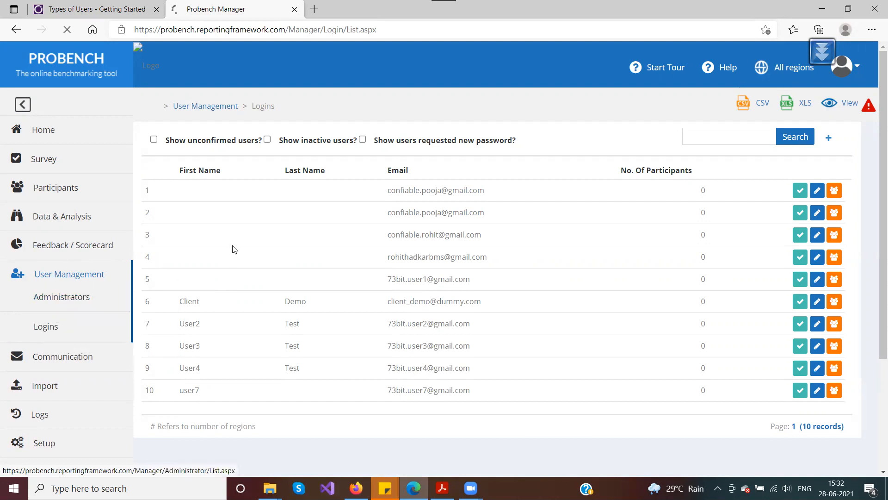
{"action": "scroll", "coordinate": [316, 202], "scroll_direction": "down", "scroll_amount": 2}
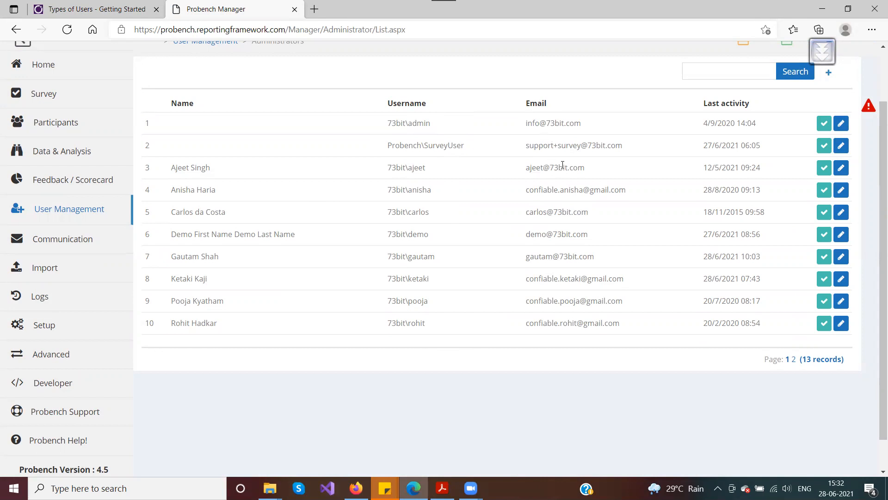
{"action": "scroll", "coordinate": [833, 135], "scroll_direction": "up", "scroll_amount": 2}
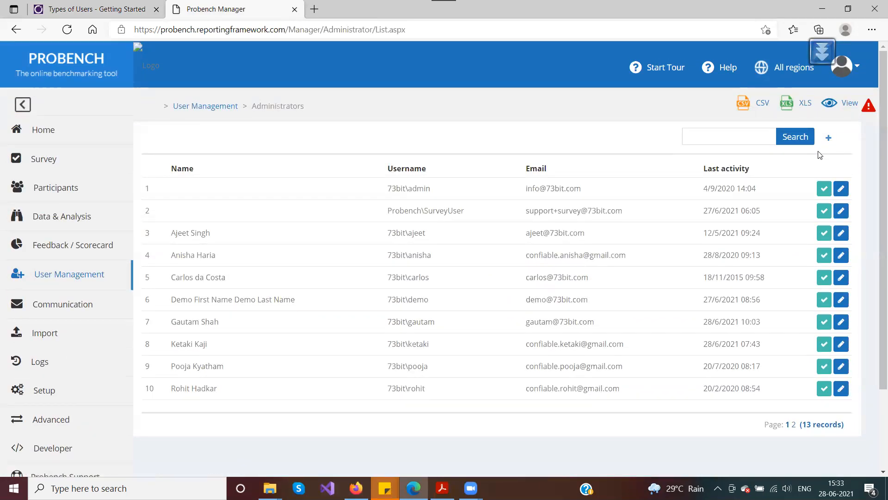
{"action": "left_click", "coordinate": [723, 130]}
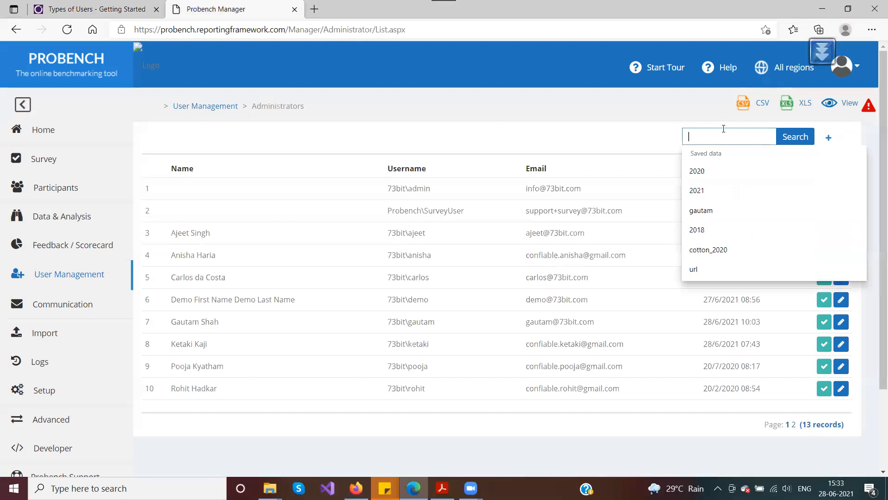
{"action": "left_click", "coordinate": [641, 134]}
{"action": "left_click", "coordinate": [703, 137]}
{"action": "left_click", "coordinate": [650, 137]}
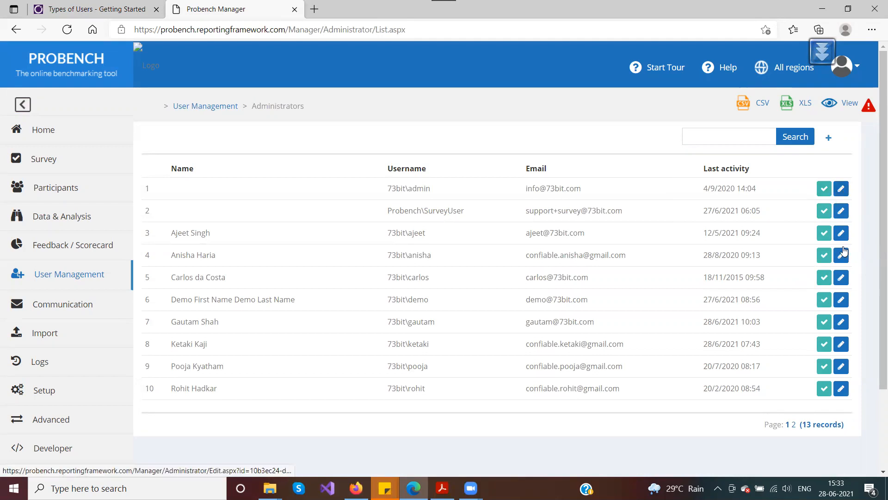
Step: Open an existing administrator's edit page, look it over, and go back to the list
{"action": "left_click", "coordinate": [842, 322]}
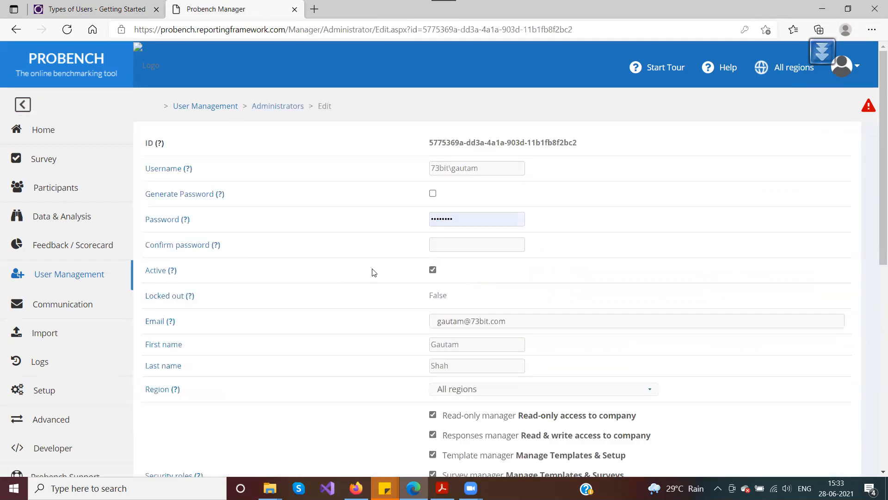
{"action": "scroll", "coordinate": [296, 239], "scroll_direction": "down", "scroll_amount": 7}
{"action": "scroll", "coordinate": [302, 244], "scroll_direction": "up", "scroll_amount": 8}
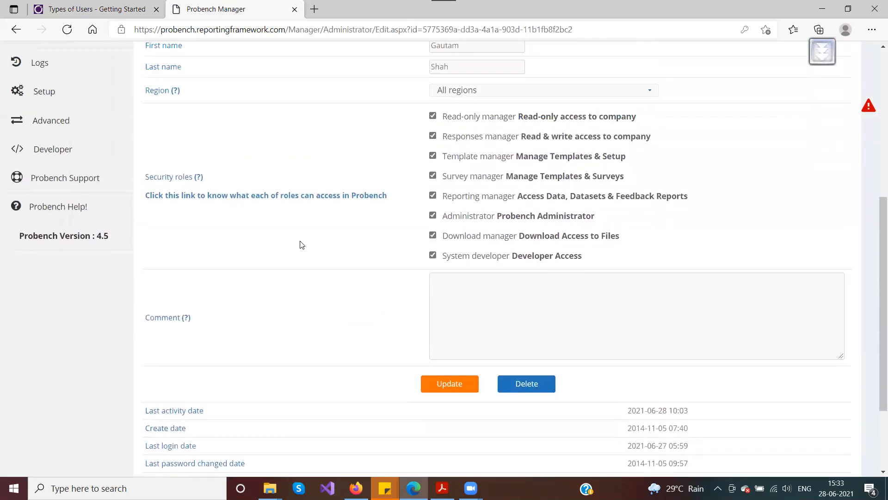
{"action": "left_click", "coordinate": [17, 30]}
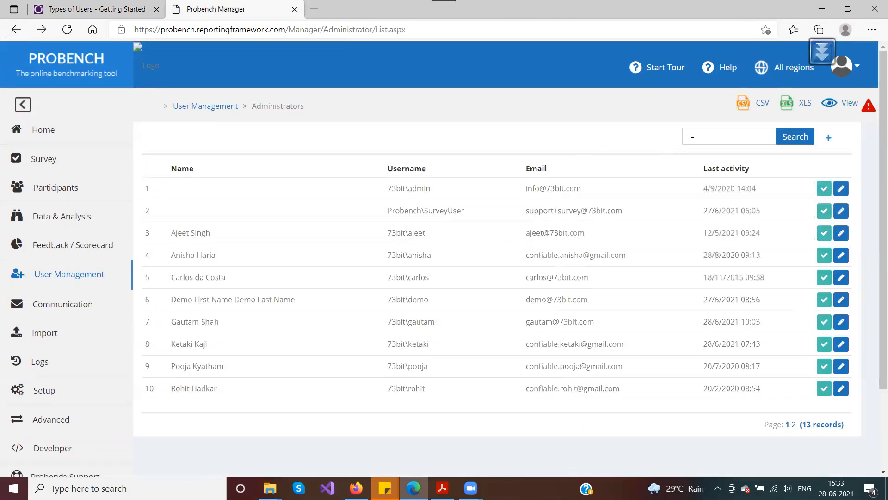
Step: Start a new administrator and select the user part of the autofilled username
{"action": "left_click", "coordinate": [829, 140]}
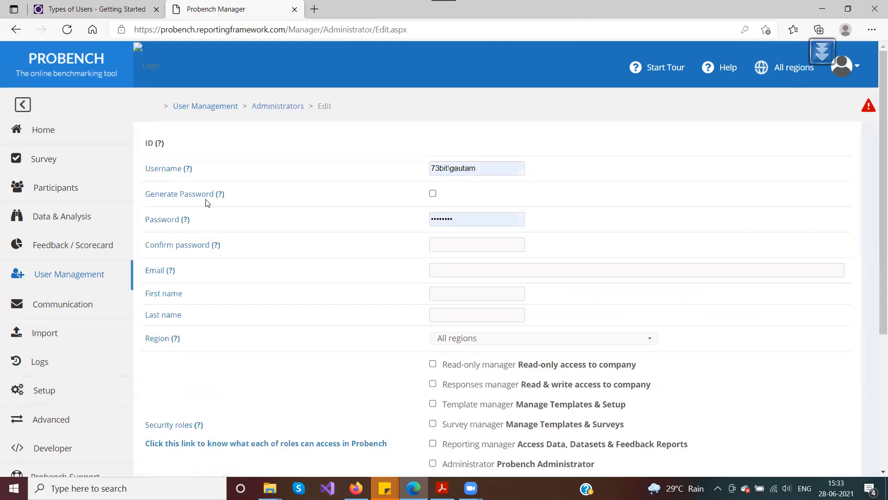
{"action": "left_click", "coordinate": [487, 168]}
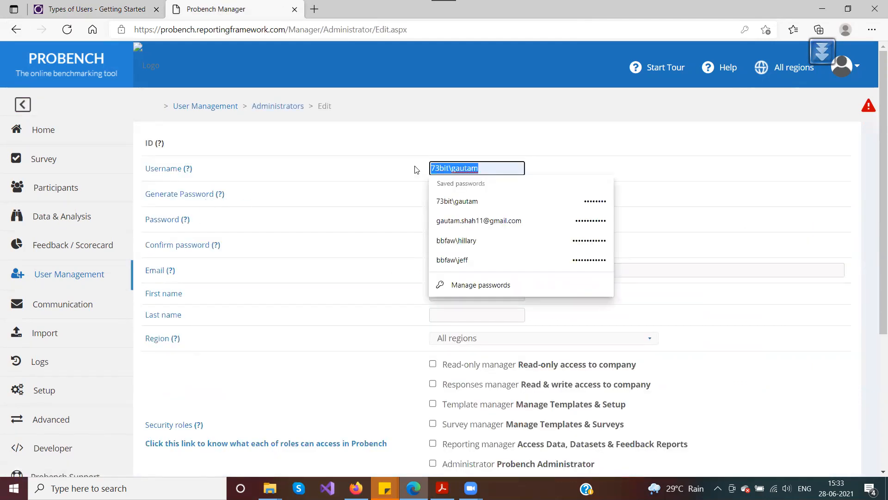
{"action": "left_click", "coordinate": [369, 176]}
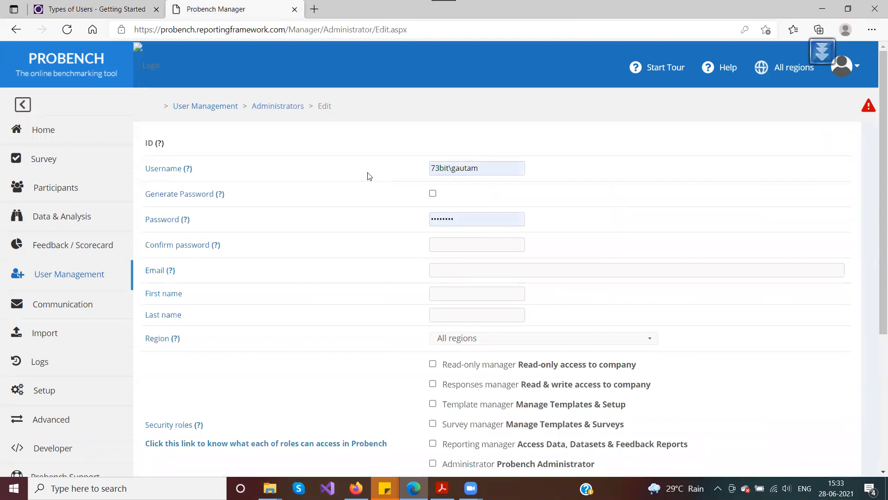
{"action": "left_click", "coordinate": [479, 168]}
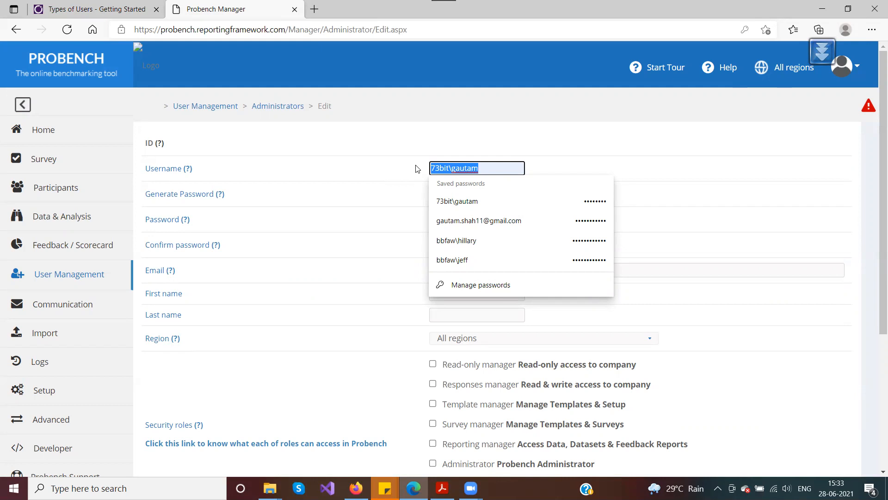
{"action": "left_click_drag", "start_coordinate": [452, 168], "coordinate": [422, 169]}
{"action": "left_click", "coordinate": [437, 169]}
{"action": "left_click", "coordinate": [446, 168]}
{"action": "left_click_drag", "start_coordinate": [450, 170], "coordinate": [430, 170]}
{"action": "left_click", "coordinate": [447, 169]}
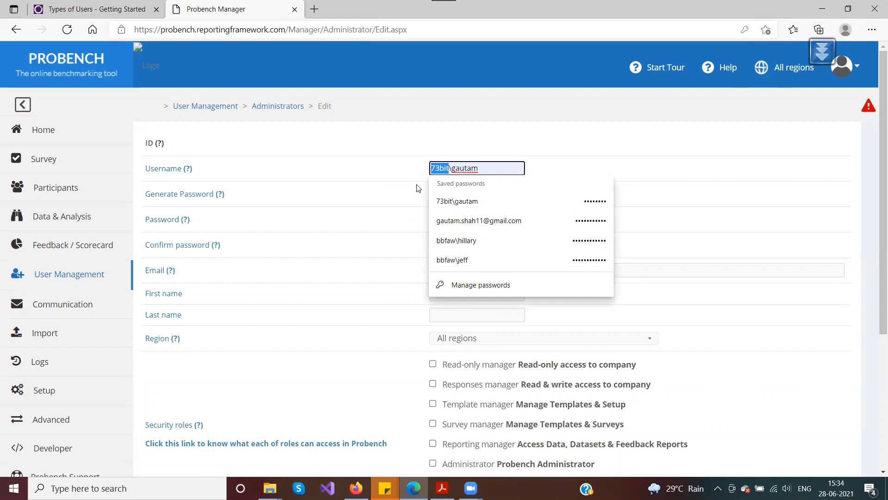
{"action": "left_click_drag", "start_coordinate": [451, 169], "coordinate": [483, 170]}
{"action": "left_click", "coordinate": [484, 167]}
{"action": "left_click", "coordinate": [484, 170]}
Step: Replace the old user name after the backslash with TestAdminUser
{"action": "key", "text": "shift+Left"}
{"action": "key", "text": "shift+Left"}
{"action": "key", "text": "shift+Left"}
{"action": "key", "text": "shift+Left"}
{"action": "key", "text": "shift+Left"}
{"action": "key", "text": "shift+Left"}
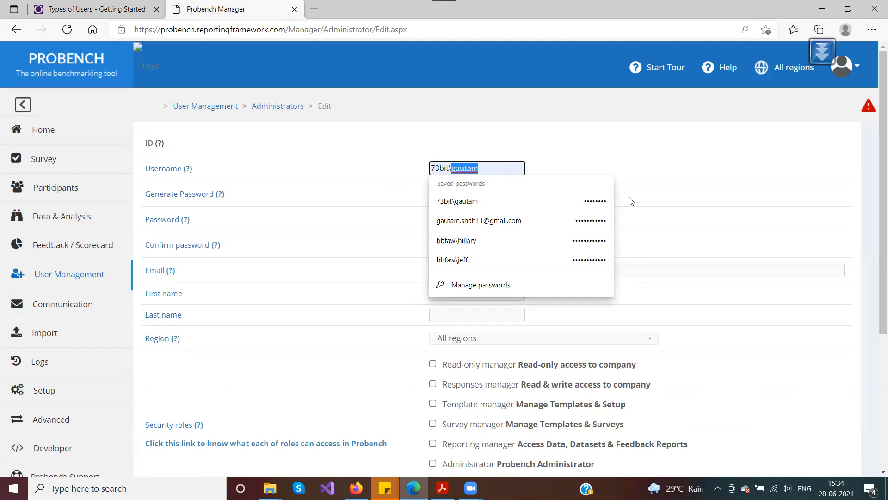
{"action": "key", "text": "BackSpace"}
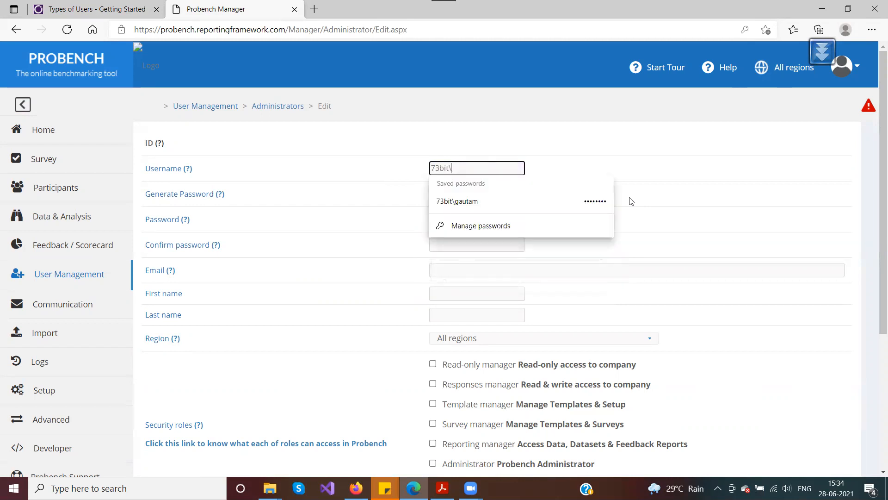
{"action": "type", "text": "Test"}
{"action": "type", "text": "User"}
{"action": "key", "text": "Left"}
{"action": "key", "text": "Left"}
{"action": "key", "text": "Left"}
{"action": "key", "text": "Left"}
{"action": "type", "text": "Admin"}
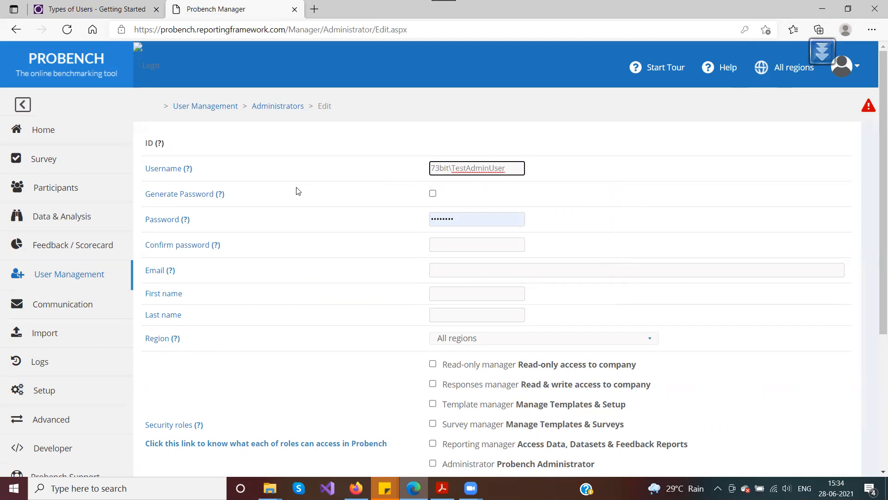
{"action": "left_click_drag", "start_coordinate": [507, 169], "coordinate": [382, 173]}
{"action": "left_click", "coordinate": [383, 173]}
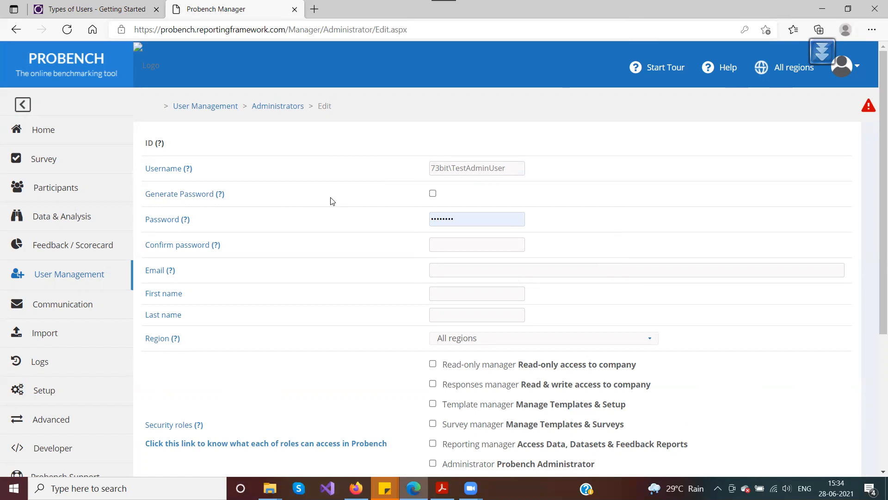
Step: Toggle Generate Password while checking the masked password field, leaving generation on
{"action": "left_click", "coordinate": [433, 194]}
{"action": "left_click_drag", "start_coordinate": [467, 222], "coordinate": [406, 222]}
{"action": "left_click", "coordinate": [458, 248]}
{"action": "left_click_drag", "start_coordinate": [142, 220], "coordinate": [244, 245]}
{"action": "left_click", "coordinate": [456, 237]}
{"action": "left_click", "coordinate": [433, 193]}
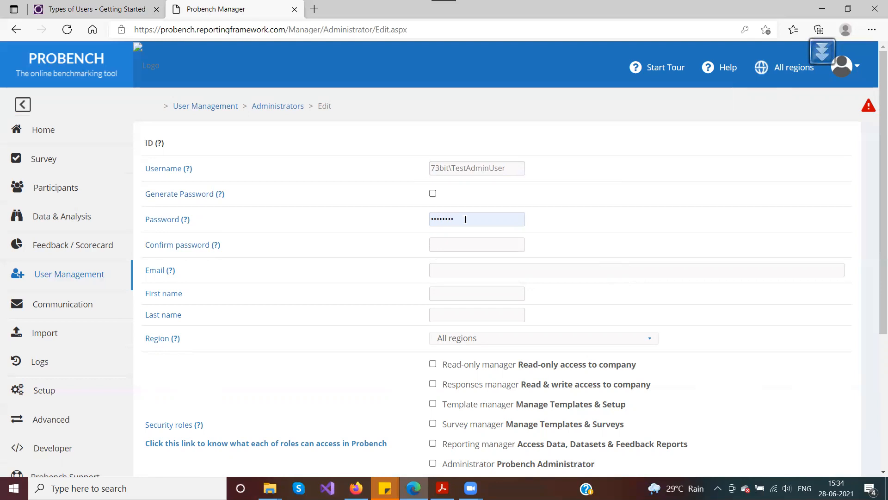
{"action": "left_click", "coordinate": [464, 218]}
{"action": "left_click", "coordinate": [432, 193]}
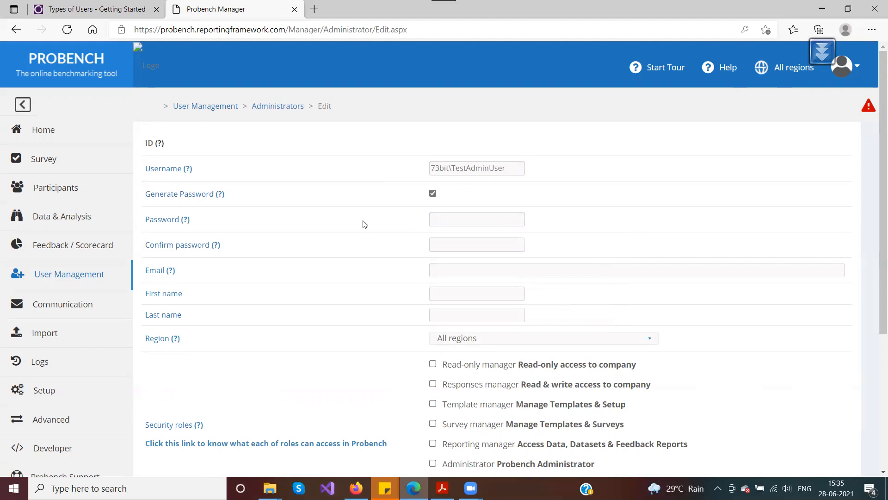
{"action": "scroll", "coordinate": [365, 224], "scroll_direction": "down", "scroll_amount": 3}
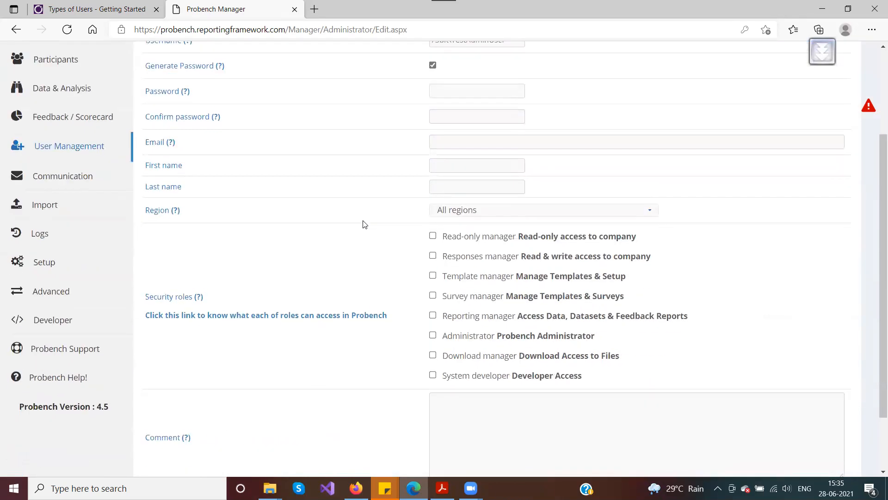
{"action": "scroll", "coordinate": [397, 326], "scroll_direction": "up", "scroll_amount": 3}
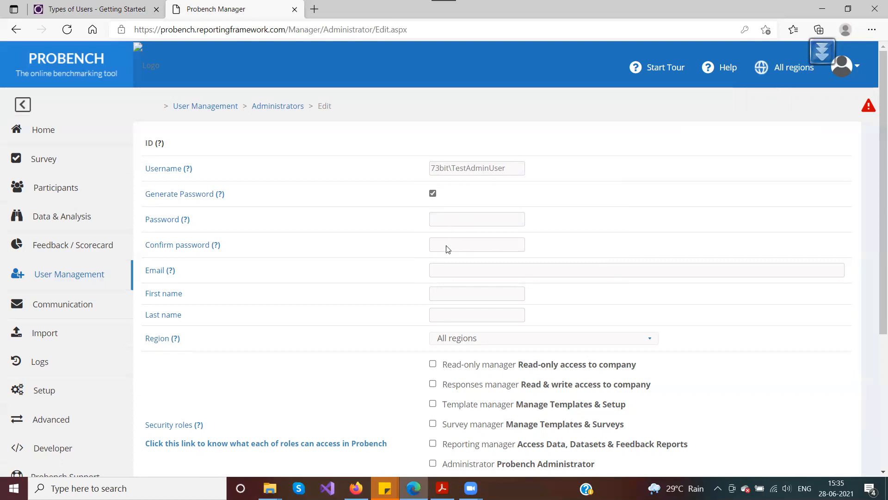
Step: Recheck both password fields, then leave Generate Password ticked with them empty
{"action": "left_click", "coordinate": [432, 193]}
{"action": "left_click", "coordinate": [436, 219]}
{"action": "left_click", "coordinate": [427, 218]}
{"action": "left_click", "coordinate": [439, 219]}
{"action": "left_click", "coordinate": [396, 225]}
{"action": "left_click", "coordinate": [436, 244]}
{"action": "left_click", "coordinate": [431, 219]}
{"action": "left_click", "coordinate": [409, 214]}
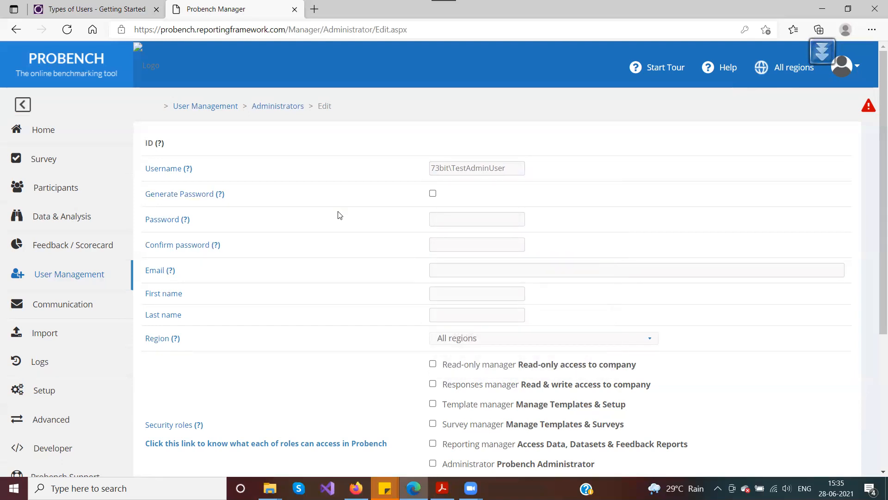
{"action": "left_click", "coordinate": [432, 194]}
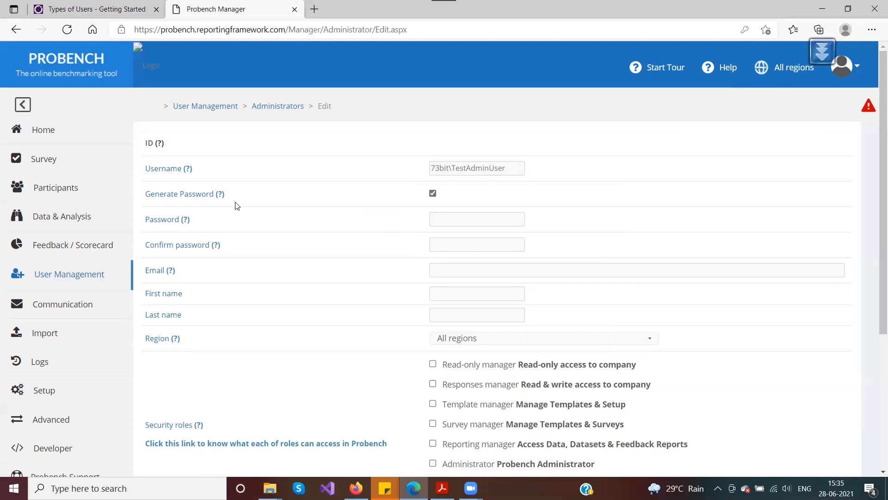
{"action": "scroll", "coordinate": [241, 203], "scroll_direction": "down", "scroll_amount": 1}
{"action": "scroll", "coordinate": [245, 205], "scroll_direction": "down", "scroll_amount": 4}
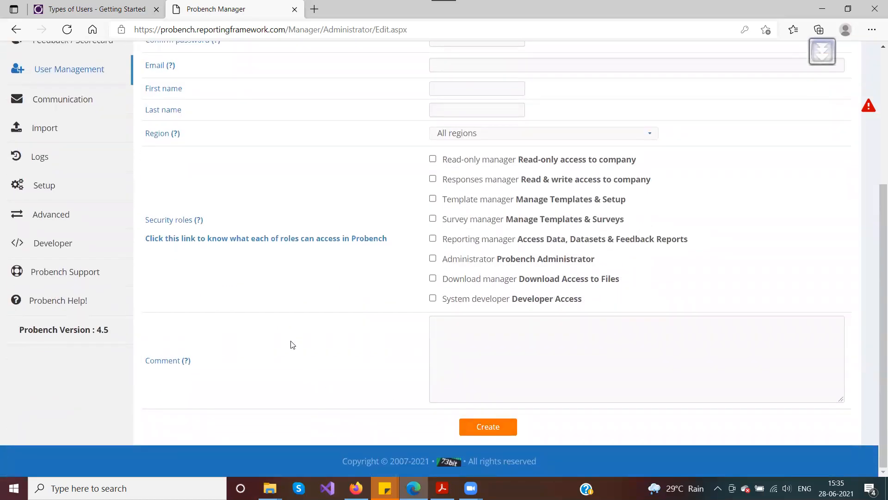
{"action": "scroll", "coordinate": [271, 302], "scroll_direction": "up", "scroll_amount": 5}
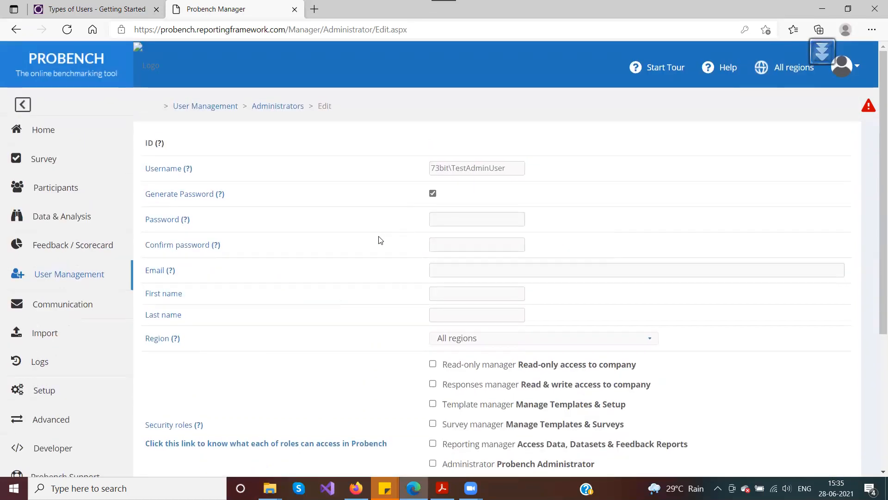
Step: Enter the administrator's contact e-mail address
{"action": "left_click", "coordinate": [462, 271]}
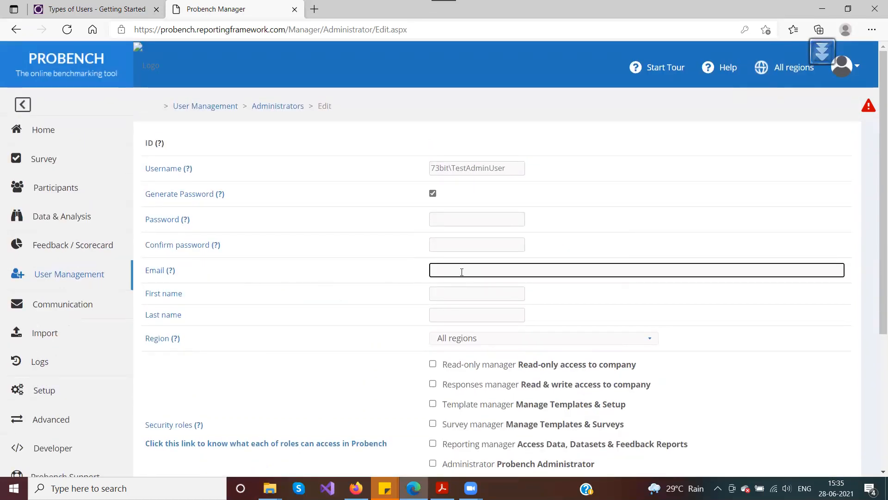
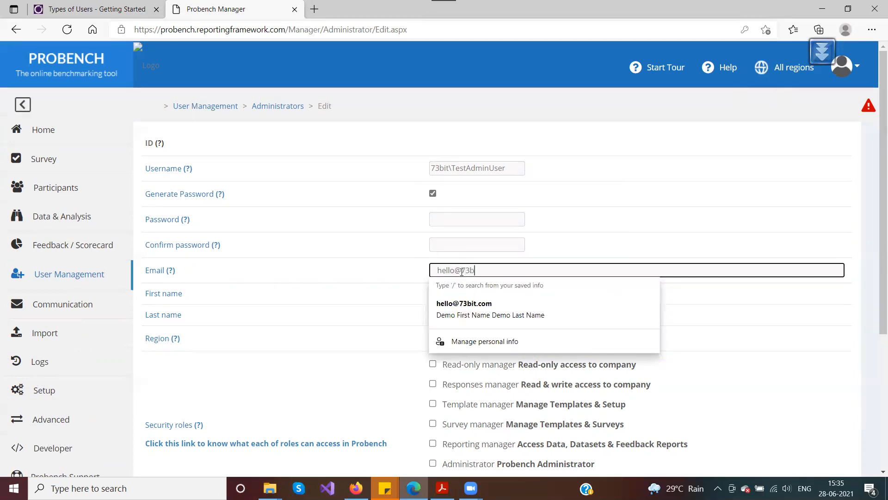
{"action": "left_click", "coordinate": [383, 260]}
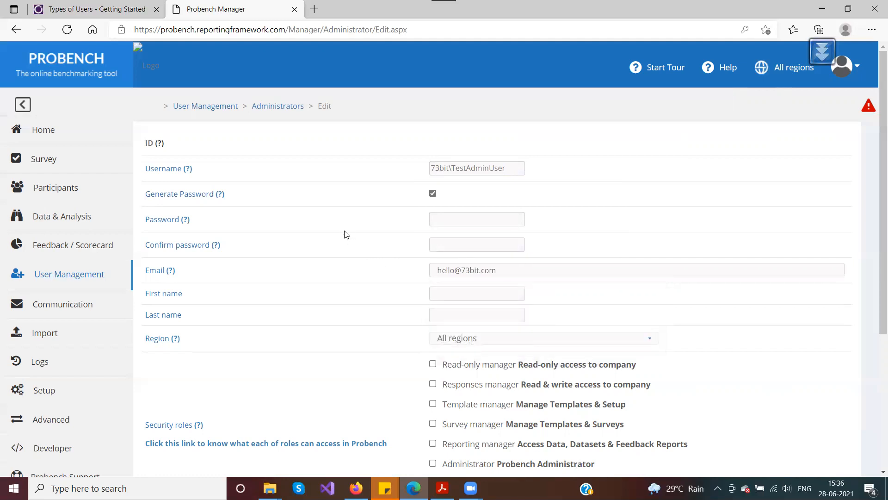
Step: Enter first name TestAdminUser, fixing the typo, and last name TestLastName
{"action": "left_click", "coordinate": [483, 298]}
{"action": "type", "text": "Test"}
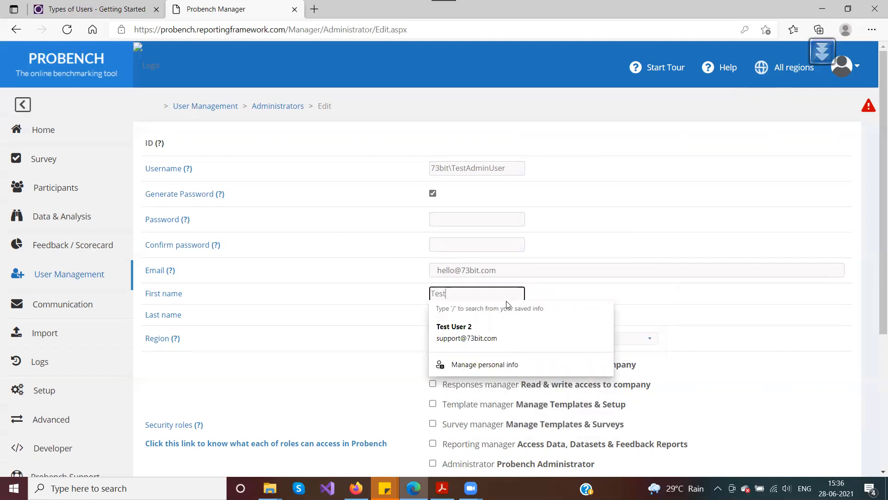
{"action": "type", "text": "Adminuser"}
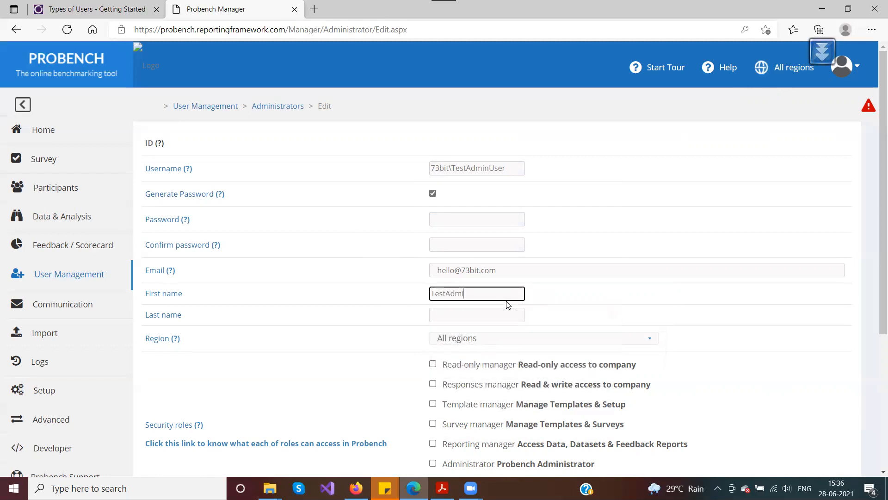
{"action": "key", "text": "BackSpace"}
{"action": "key", "text": "BackSpace"}
{"action": "key", "text": "BackSpace"}
{"action": "type", "text": "Use"}
{"action": "key", "text": "Tab"}
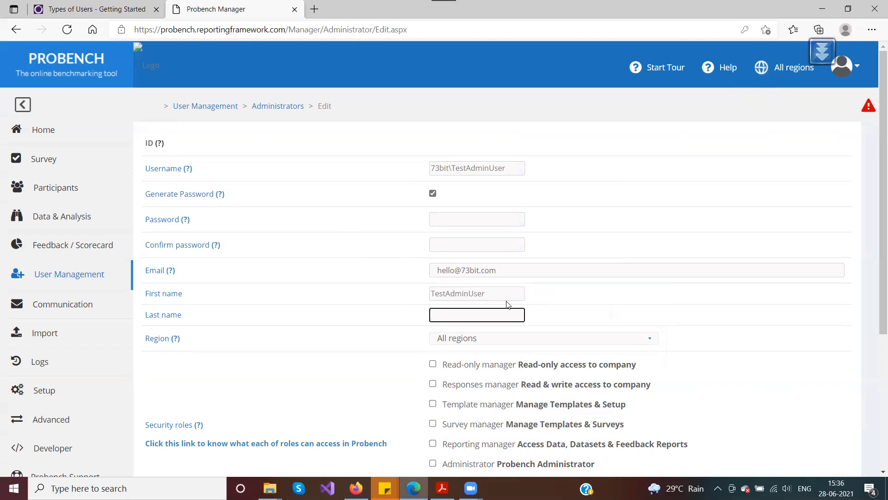
{"action": "type", "text": "TestLastName"}
{"action": "scroll", "coordinate": [444, 346], "scroll_direction": "down", "scroll_amount": 3}
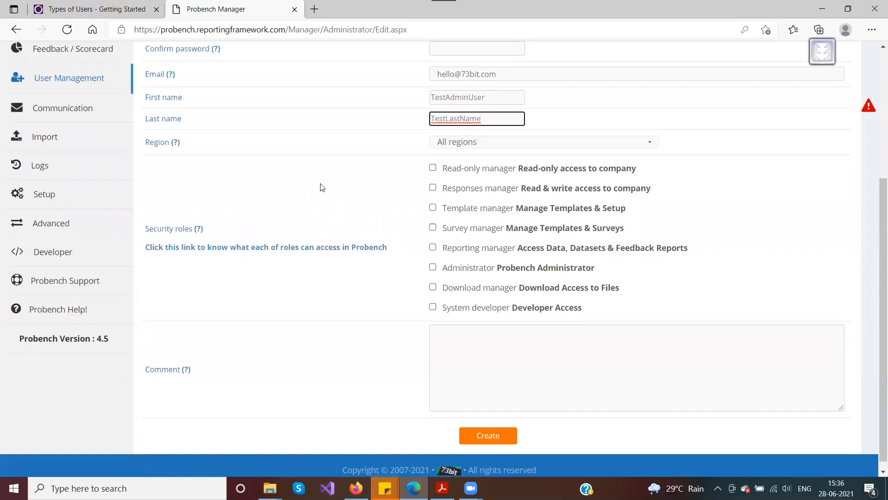
{"action": "scroll", "coordinate": [317, 193], "scroll_direction": "down", "scroll_amount": 1}
{"action": "left_click_drag", "start_coordinate": [153, 224], "coordinate": [244, 218]}
Step: Follow the Security roles link explaining what each role can access in Probench
{"action": "left_click", "coordinate": [295, 211]}
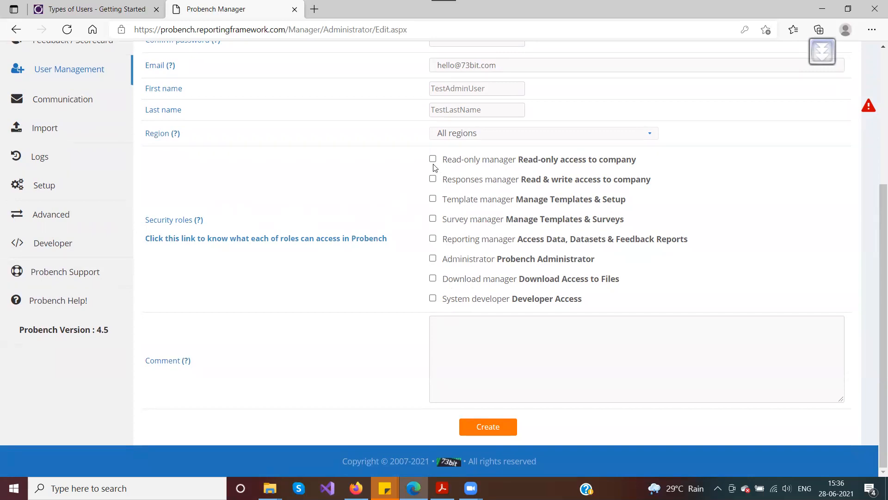
{"action": "scroll", "coordinate": [192, 224], "scroll_direction": "up", "scroll_amount": 5}
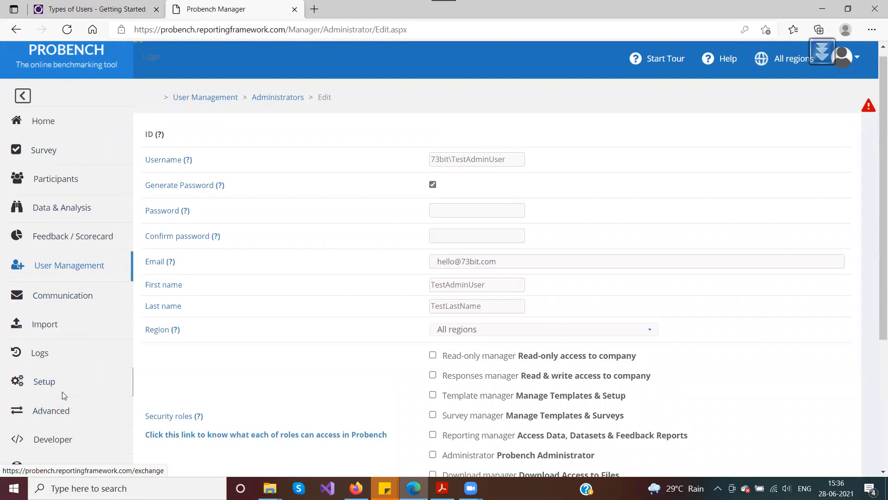
{"action": "scroll", "coordinate": [229, 363], "scroll_direction": "down", "scroll_amount": 5}
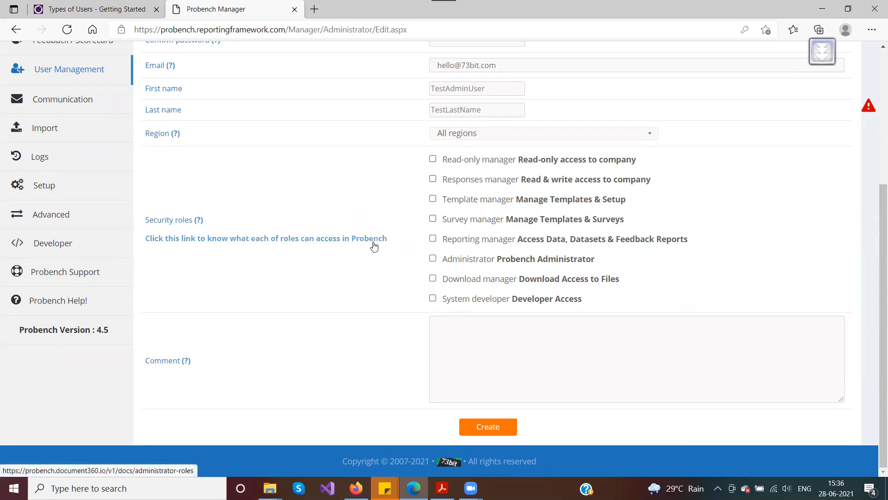
{"action": "left_click", "coordinate": [336, 238]}
Step: Read the Administrator role's description and accessible menu items, then return to Probench Manager
{"action": "left_click", "coordinate": [362, 14]}
{"action": "scroll", "coordinate": [362, 304], "scroll_direction": "down", "scroll_amount": 3}
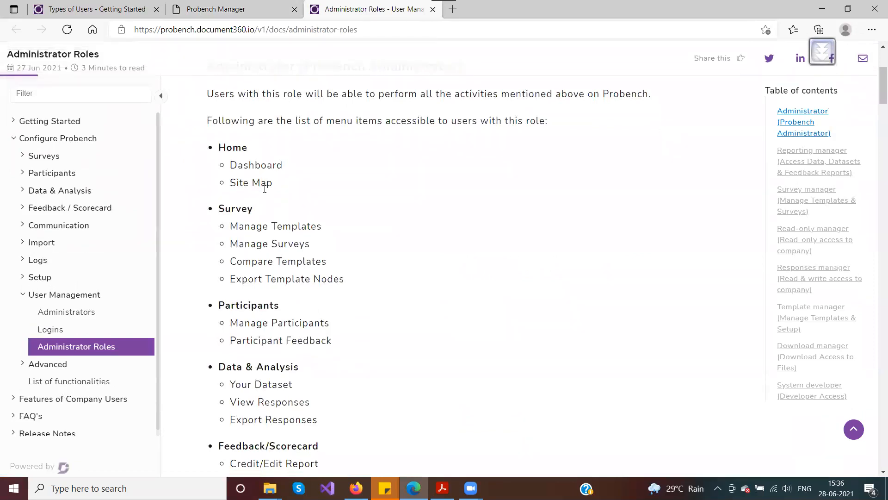
{"action": "scroll", "coordinate": [240, 185], "scroll_direction": "up", "scroll_amount": 1}
{"action": "left_click_drag", "start_coordinate": [213, 131], "coordinate": [518, 136]}
{"action": "left_click_drag", "start_coordinate": [212, 159], "coordinate": [569, 193]}
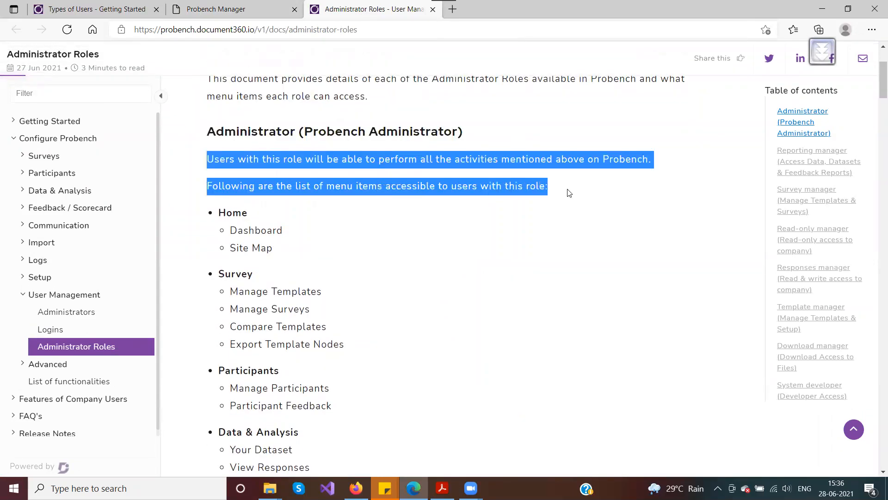
{"action": "left_click", "coordinate": [570, 193]}
{"action": "scroll", "coordinate": [321, 248], "scroll_direction": "down", "scroll_amount": 1}
{"action": "left_click_drag", "start_coordinate": [213, 147], "coordinate": [308, 419]}
{"action": "left_click", "coordinate": [371, 339]}
{"action": "scroll", "coordinate": [376, 327], "scroll_direction": "down", "scroll_amount": 1}
{"action": "scroll", "coordinate": [377, 327], "scroll_direction": "down", "scroll_amount": 10}
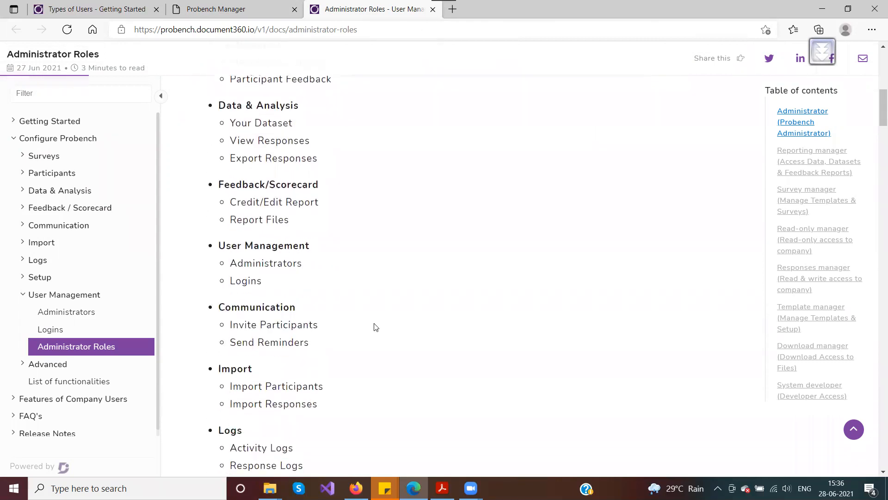
{"action": "scroll", "coordinate": [370, 326], "scroll_direction": "down", "scroll_amount": 4}
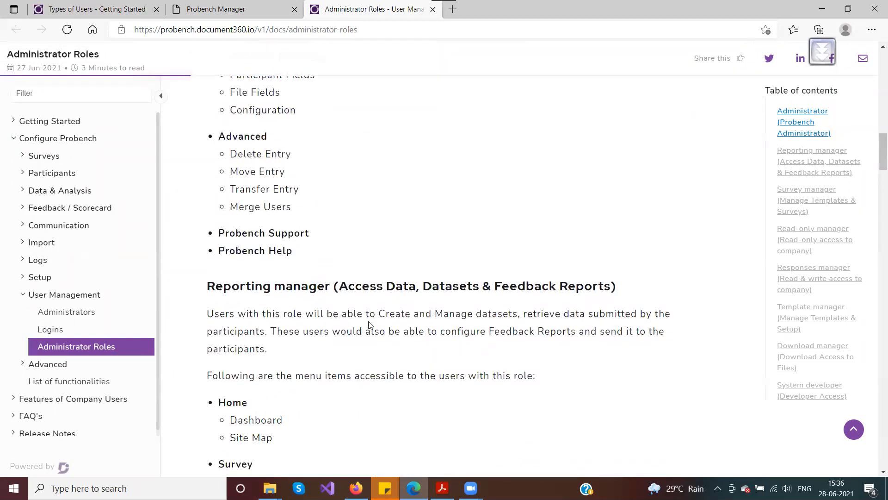
{"action": "left_click", "coordinate": [234, 14]}
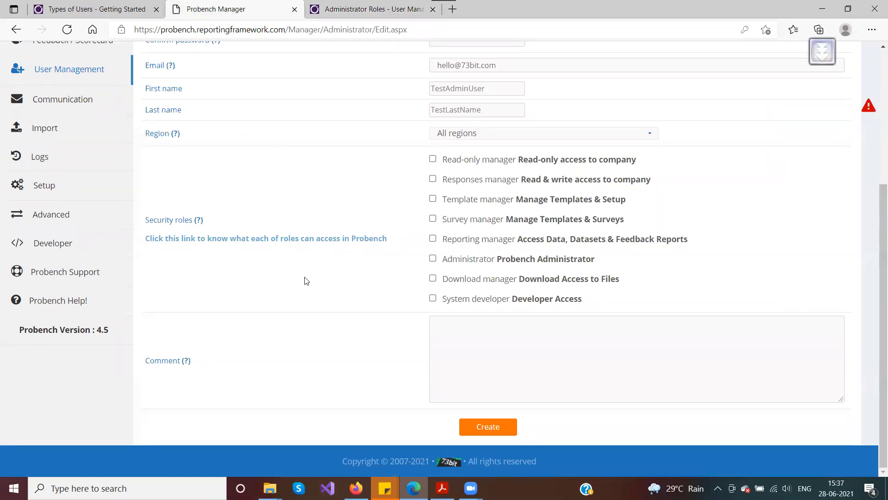
Step: Tick the Responses manager security role and create the TestAdminUser account
{"action": "scroll", "coordinate": [319, 275], "scroll_direction": "up", "scroll_amount": 4}
{"action": "scroll", "coordinate": [328, 245], "scroll_direction": "down", "scroll_amount": 4}
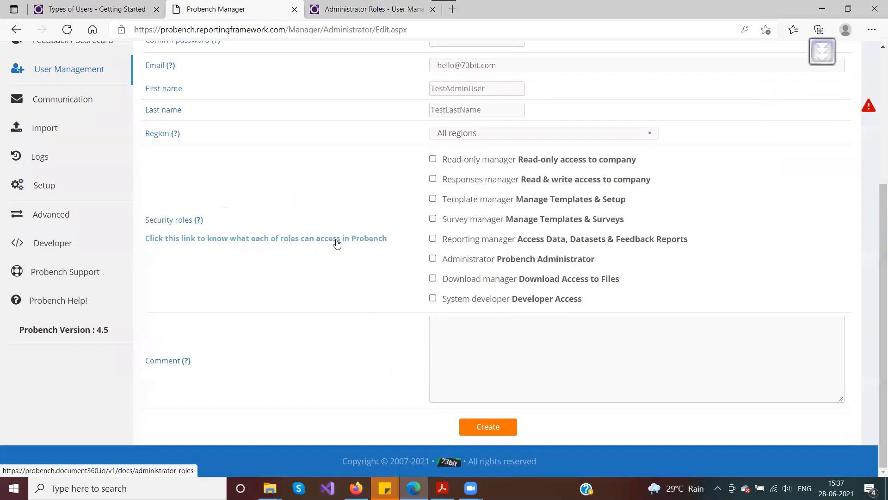
{"action": "left_click", "coordinate": [433, 179]}
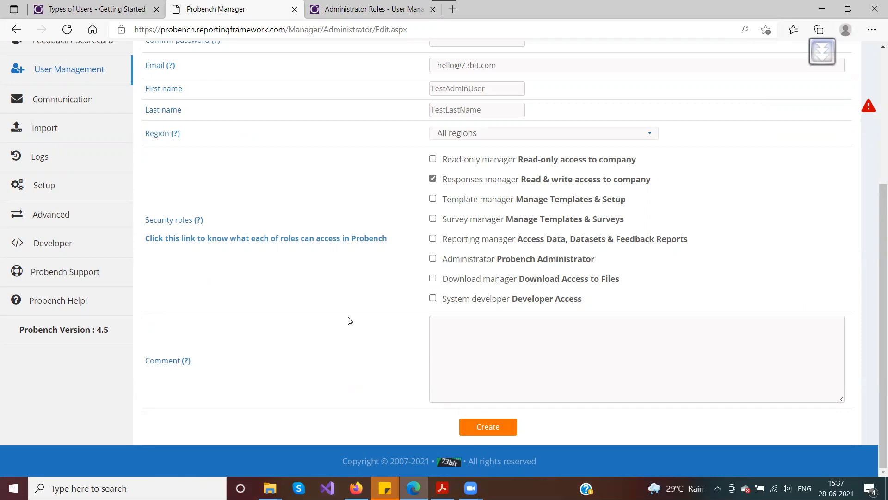
{"action": "left_click", "coordinate": [486, 426]}
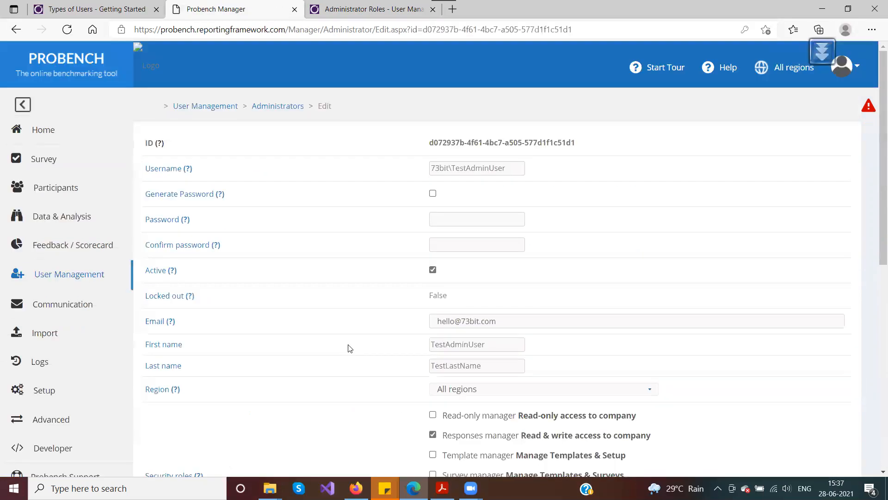
Step: In Security roles, tick Administrator and untick Responses manager
{"action": "scroll", "coordinate": [370, 315], "scroll_direction": "down", "scroll_amount": 8}
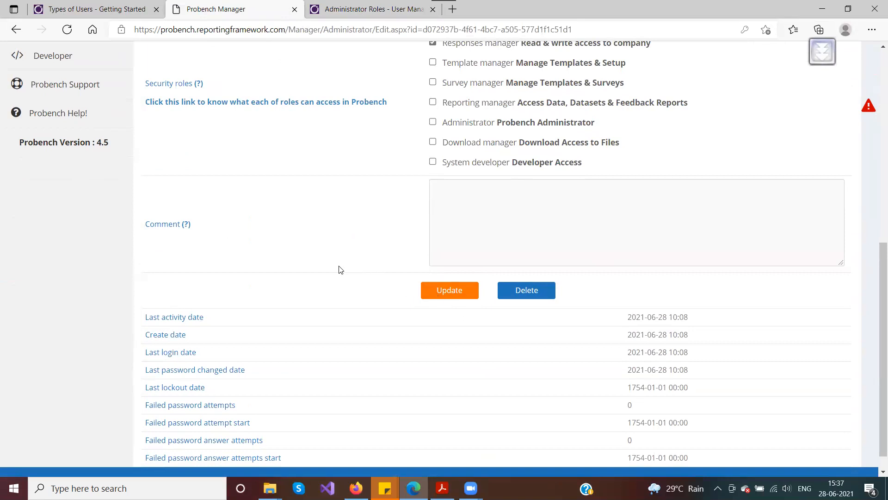
{"action": "scroll", "coordinate": [343, 270], "scroll_direction": "up", "scroll_amount": 8}
{"action": "scroll", "coordinate": [347, 275], "scroll_direction": "up", "scroll_amount": 1}
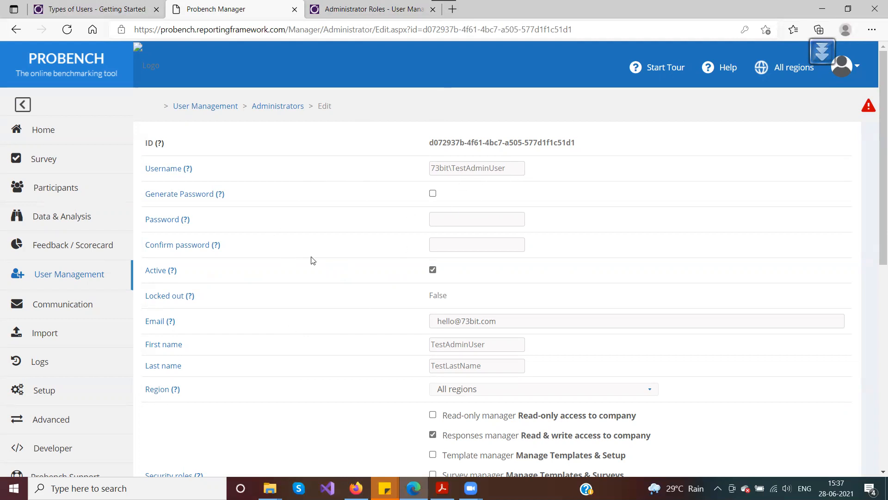
{"action": "scroll", "coordinate": [312, 260], "scroll_direction": "down", "scroll_amount": 3}
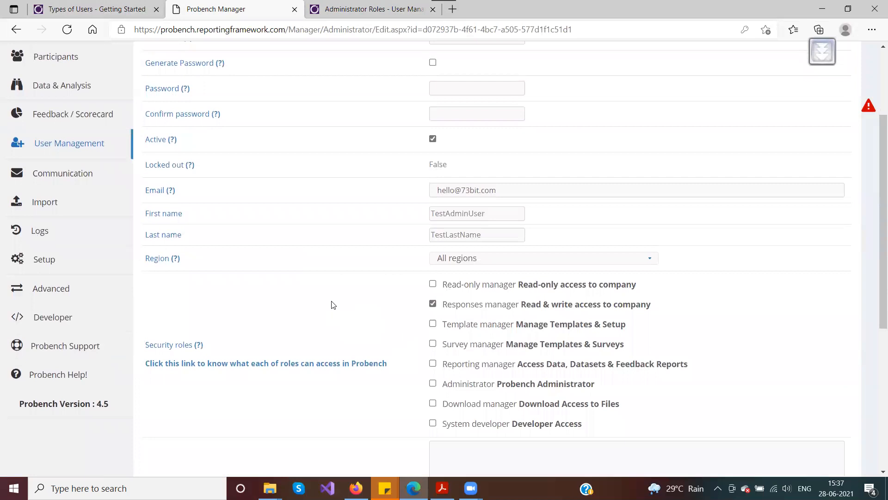
{"action": "scroll", "coordinate": [331, 304], "scroll_direction": "up", "scroll_amount": 3}
{"action": "scroll", "coordinate": [319, 245], "scroll_direction": "down", "scroll_amount": 3}
{"action": "scroll", "coordinate": [324, 246], "scroll_direction": "down", "scroll_amount": 3}
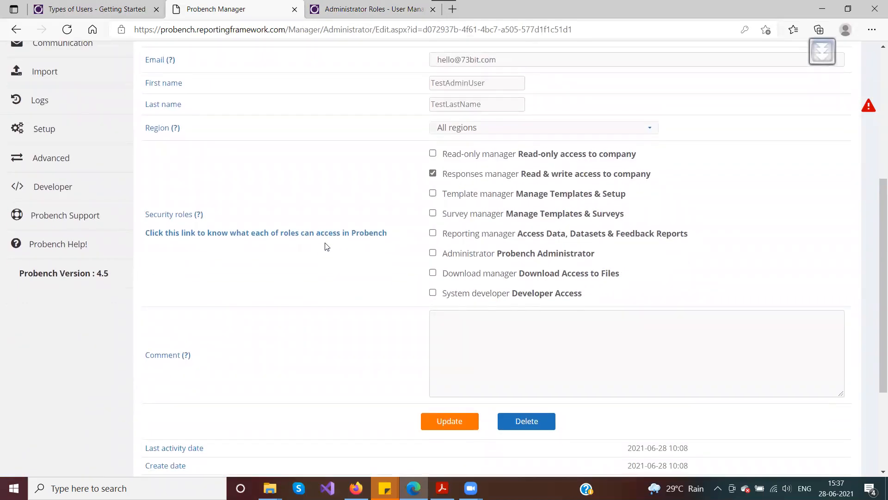
{"action": "scroll", "coordinate": [326, 246], "scroll_direction": "up", "scroll_amount": 1}
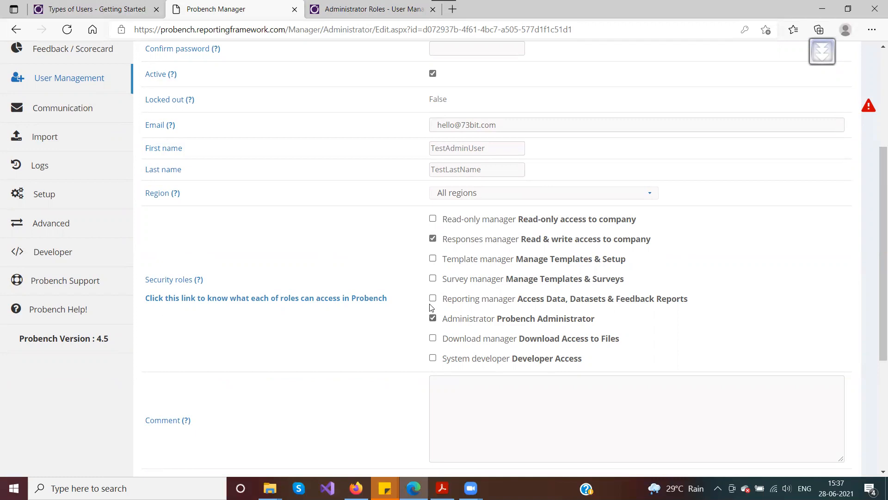
{"action": "left_click", "coordinate": [433, 238]}
Step: Save the Administrator-only role with Update and check the Changes Saved banner
{"action": "scroll", "coordinate": [360, 254], "scroll_direction": "down", "scroll_amount": 5}
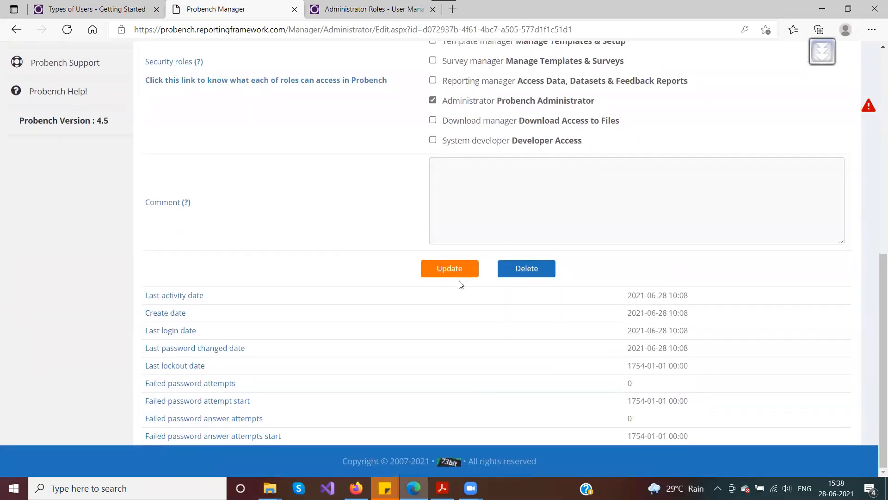
{"action": "left_click", "coordinate": [450, 269]}
{"action": "scroll", "coordinate": [307, 306], "scroll_direction": "down", "scroll_amount": 4}
{"action": "scroll", "coordinate": [310, 305], "scroll_direction": "up", "scroll_amount": 1}
{"action": "scroll", "coordinate": [310, 306], "scroll_direction": "down", "scroll_amount": 3}
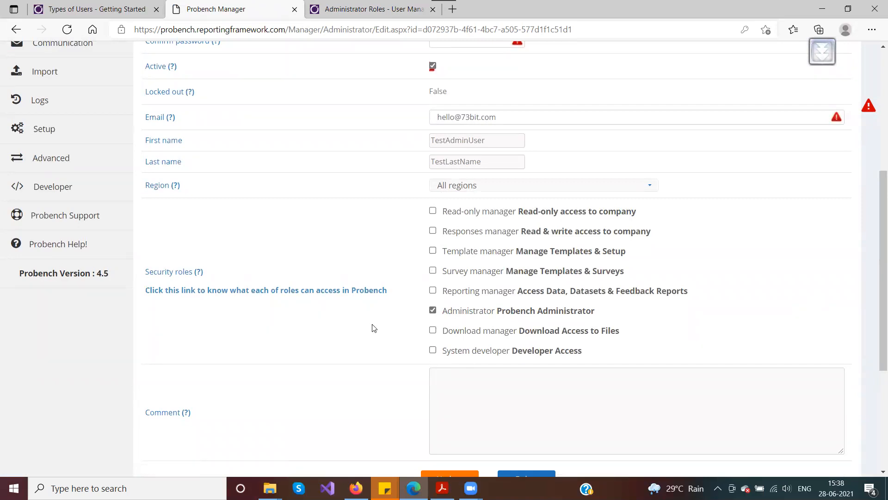
{"action": "scroll", "coordinate": [366, 281], "scroll_direction": "up", "scroll_amount": 1}
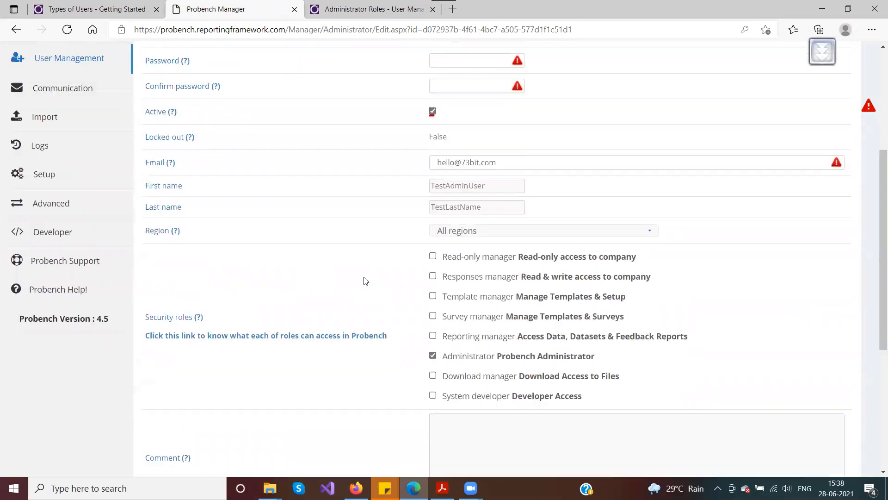
{"action": "scroll", "coordinate": [366, 281], "scroll_direction": "up", "scroll_amount": 3}
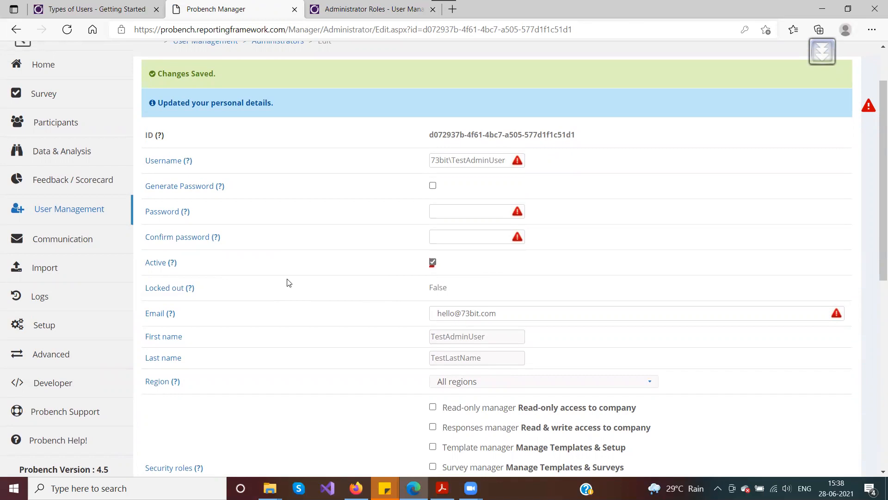
Step: Glance at the password field, then bring up the Add Admin Users PDF in Acrobat Reader
{"action": "left_click", "coordinate": [455, 213]}
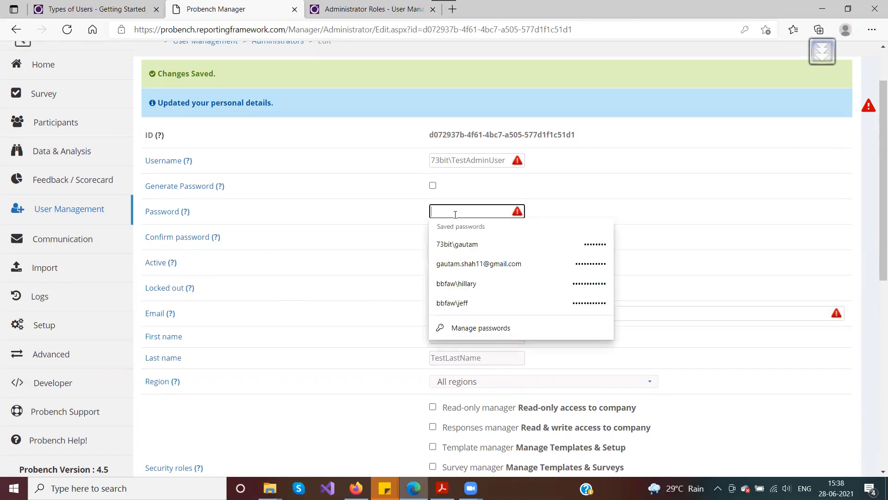
{"action": "left_click", "coordinate": [384, 202]}
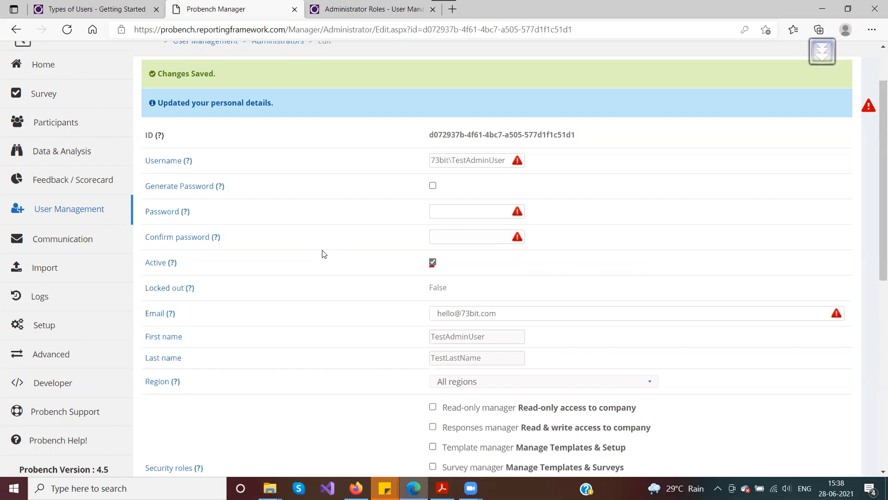
{"action": "scroll", "coordinate": [324, 253], "scroll_direction": "down", "scroll_amount": 5}
{"action": "scroll", "coordinate": [324, 254], "scroll_direction": "down", "scroll_amount": 3}
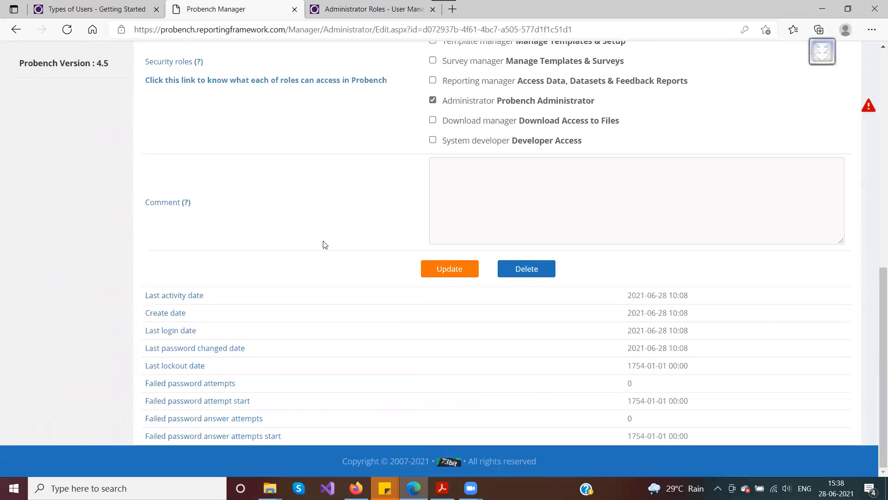
{"action": "scroll", "coordinate": [357, 278], "scroll_direction": "up", "scroll_amount": 5}
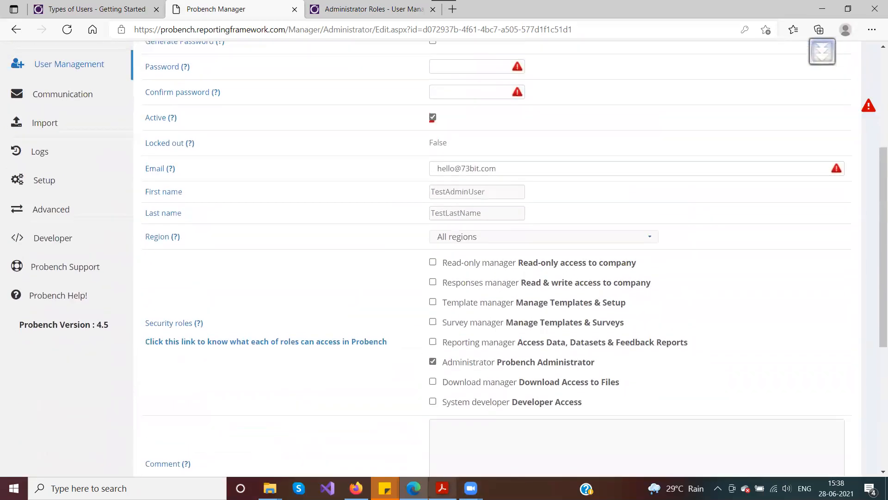
{"action": "scroll", "coordinate": [352, 302], "scroll_direction": "up", "scroll_amount": 2}
{"action": "scroll", "coordinate": [357, 287], "scroll_direction": "down", "scroll_amount": 4}
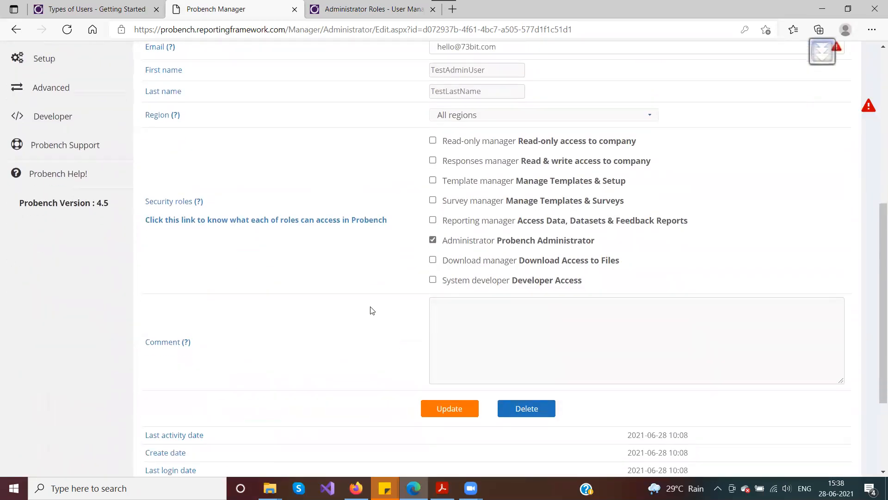
{"action": "scroll", "coordinate": [372, 311], "scroll_direction": "down", "scroll_amount": 1}
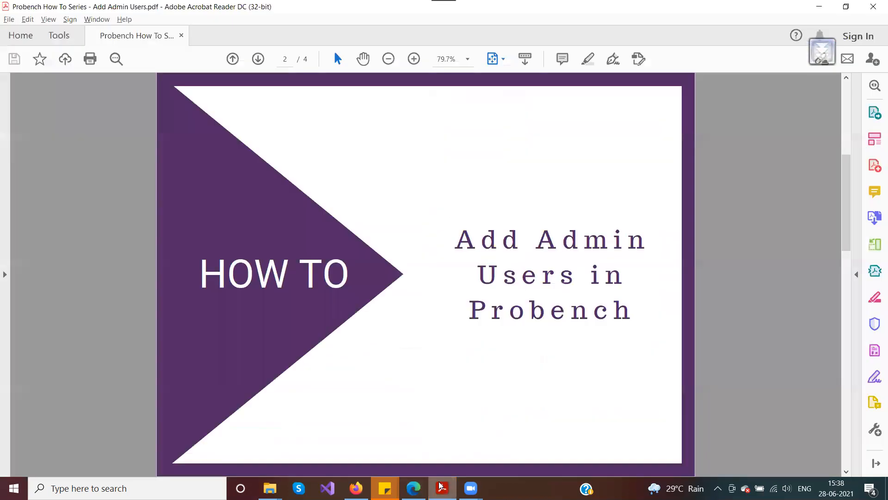
{"action": "left_click", "coordinate": [442, 488]}
{"action": "scroll", "coordinate": [420, 335], "scroll_direction": "down", "scroll_amount": 5}
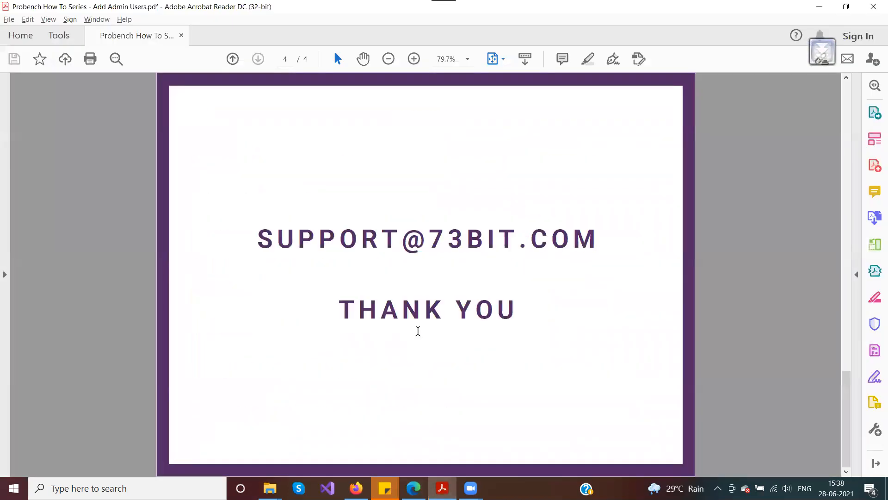
Step: Review the FAQ's page (page 3) of the guide, then return to the Probench Manager edit form
{"action": "scroll", "coordinate": [417, 327], "scroll_direction": "up", "scroll_amount": 3}
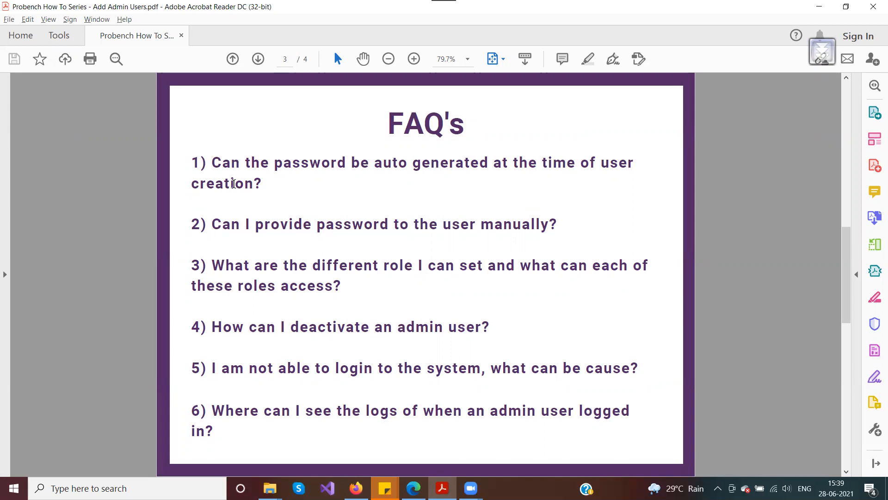
{"action": "key", "text": "alt+Tab"}
{"action": "scroll", "coordinate": [334, 204], "scroll_direction": "up", "scroll_amount": 5}
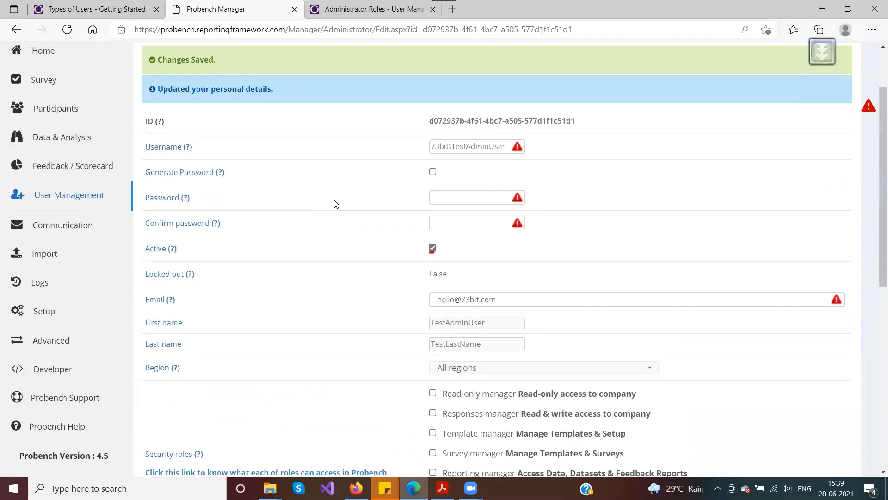
{"action": "left_click", "coordinate": [432, 171]}
{"action": "scroll", "coordinate": [333, 240], "scroll_direction": "down", "scroll_amount": 5}
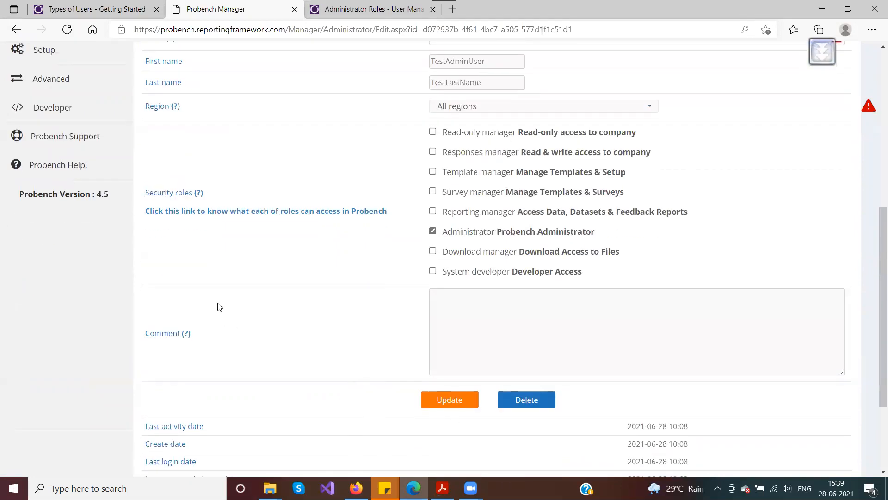
{"action": "scroll", "coordinate": [218, 306], "scroll_direction": "up", "scroll_amount": 4}
{"action": "scroll", "coordinate": [347, 247], "scroll_direction": "down", "scroll_amount": 4}
{"action": "key", "text": "alt+Tab"}
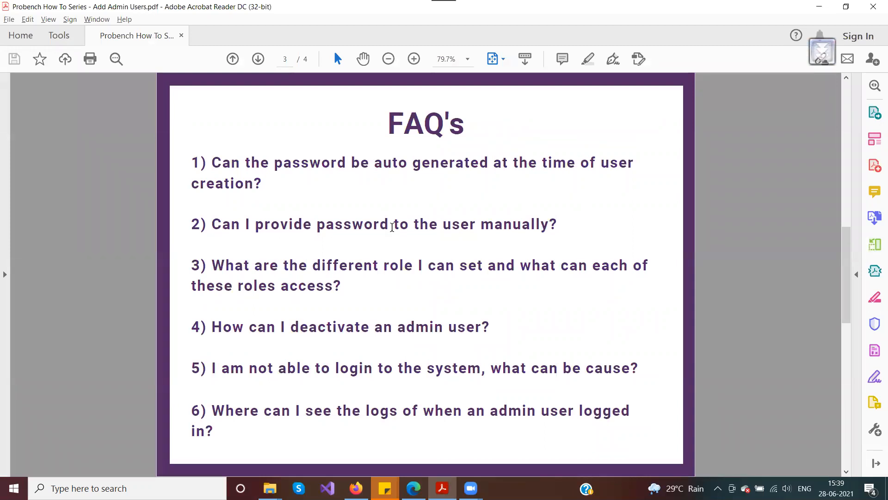
{"action": "key", "text": "alt+Tab"}
{"action": "scroll", "coordinate": [347, 248], "scroll_direction": "up", "scroll_amount": 2}
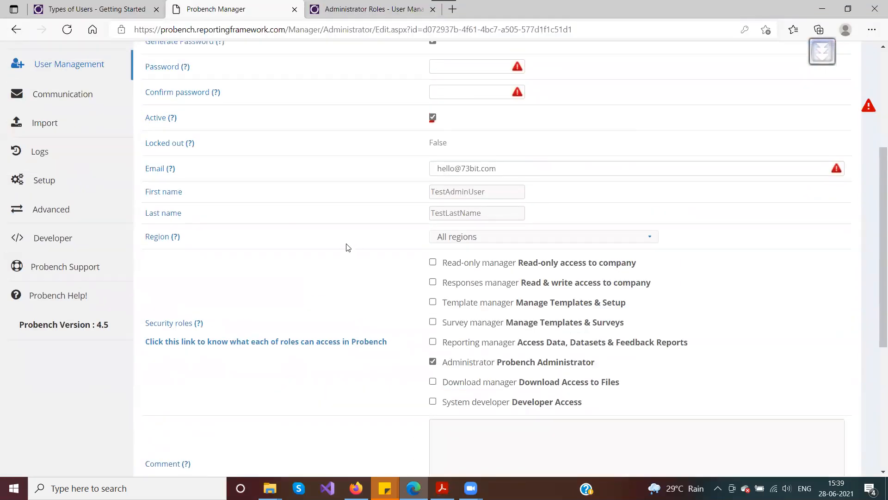
{"action": "left_click", "coordinate": [431, 107]}
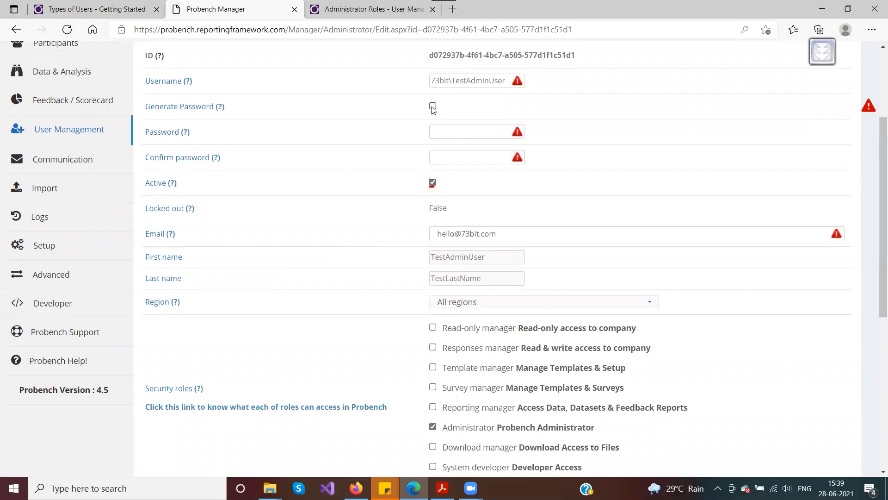
{"action": "left_click", "coordinate": [446, 134]}
{"action": "left_click", "coordinate": [406, 139]}
{"action": "left_click", "coordinate": [452, 152]}
{"action": "left_click", "coordinate": [451, 135]}
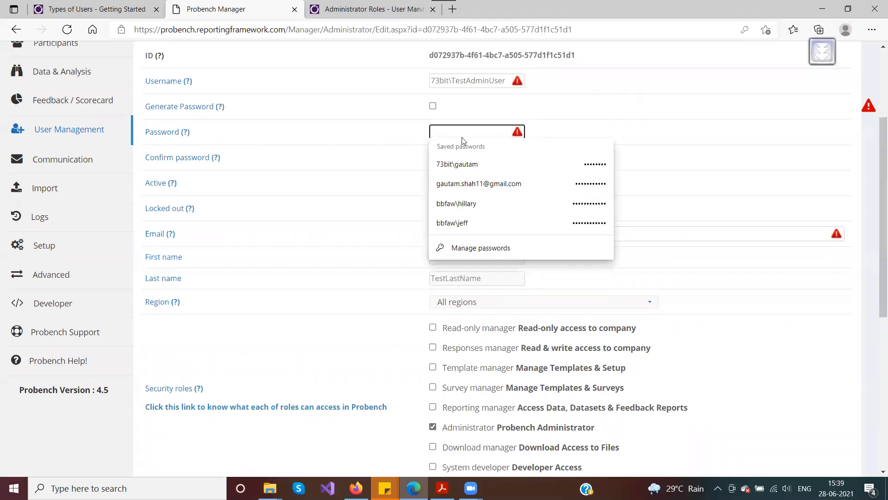
{"action": "left_click_drag", "start_coordinate": [223, 162], "coordinate": [140, 164]}
{"action": "left_click", "coordinate": [412, 175]}
{"action": "left_click", "coordinate": [457, 161]}
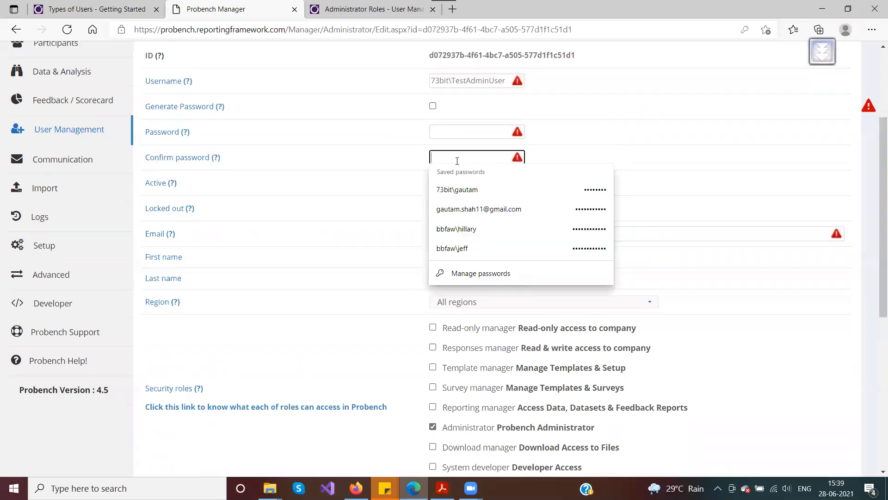
{"action": "left_click", "coordinate": [365, 172]}
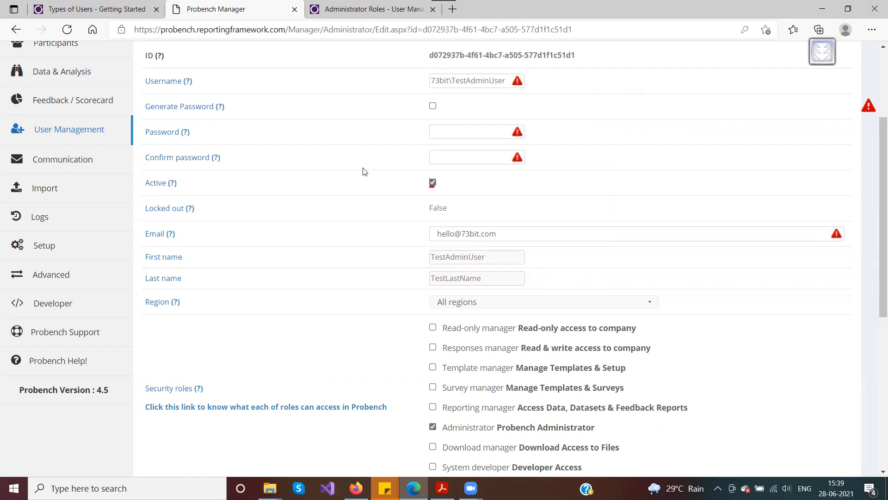
{"action": "key", "text": "alt+Tab"}
{"action": "scroll", "coordinate": [272, 350], "scroll_direction": "down", "scroll_amount": 2}
{"action": "scroll", "coordinate": [272, 350], "scroll_direction": "up", "scroll_amount": 2}
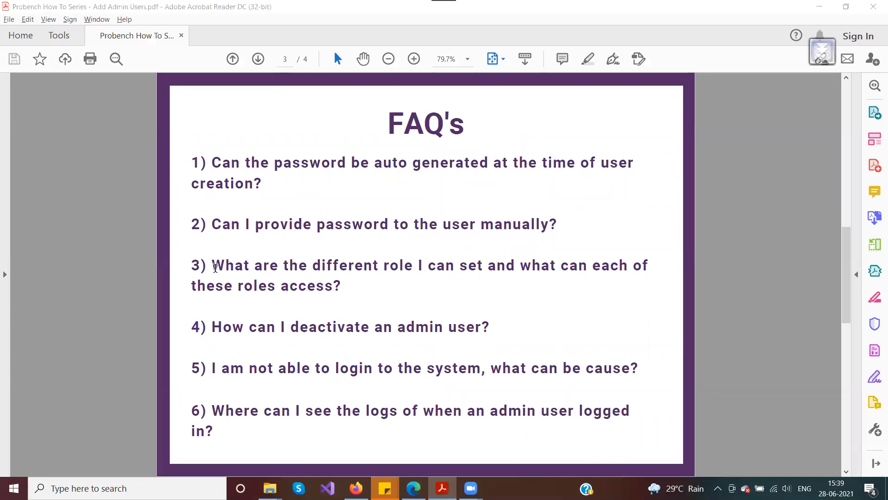
{"action": "key", "text": "alt+Tab"}
{"action": "scroll", "coordinate": [347, 324], "scroll_direction": "down", "scroll_amount": 3}
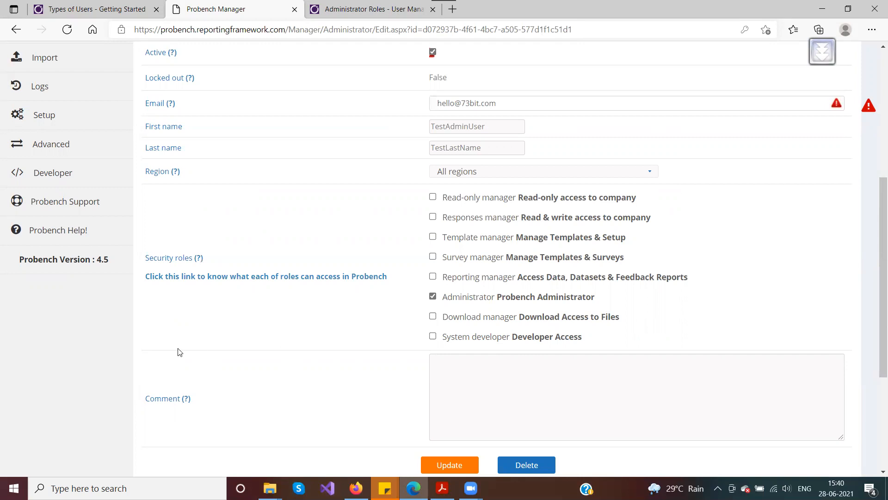
Step: Open the Administrator Roles help article and highlight the sentence describing the Administrator role
{"action": "left_click", "coordinate": [202, 280]}
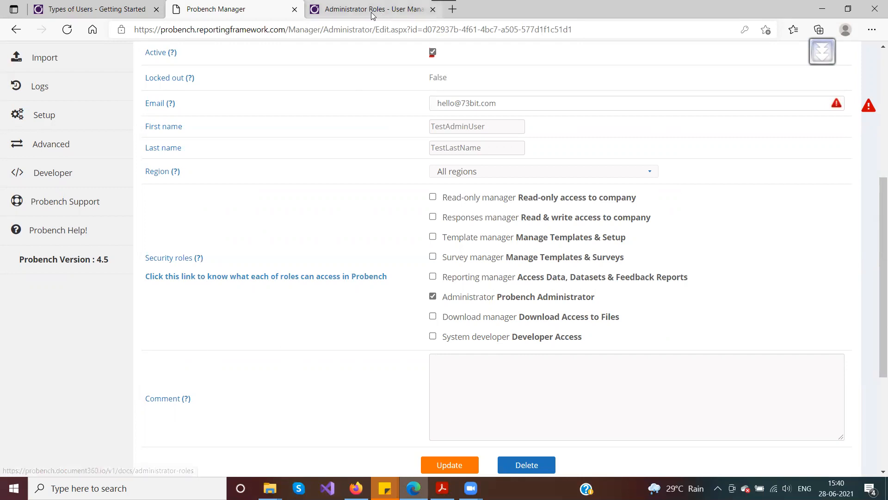
{"action": "scroll", "coordinate": [341, 178], "scroll_direction": "up", "scroll_amount": 8}
{"action": "left_click", "coordinate": [257, 11]}
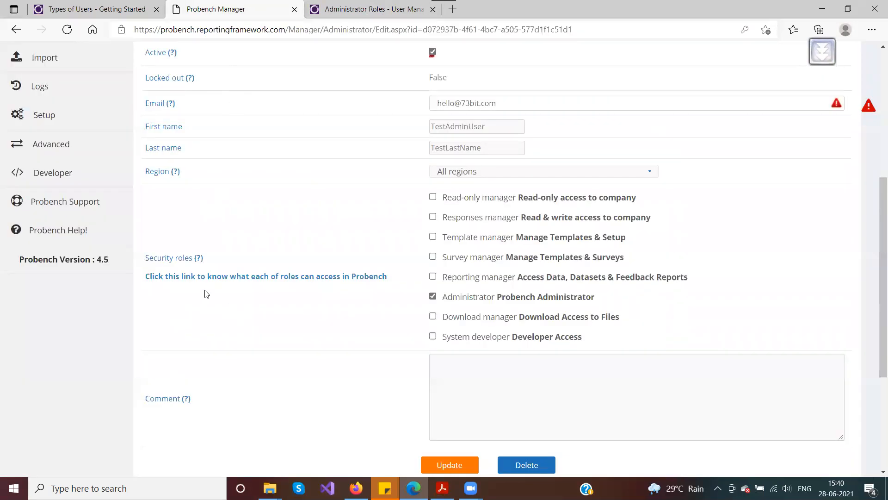
{"action": "left_click", "coordinate": [342, 13]}
{"action": "scroll", "coordinate": [317, 258], "scroll_direction": "up", "scroll_amount": 12}
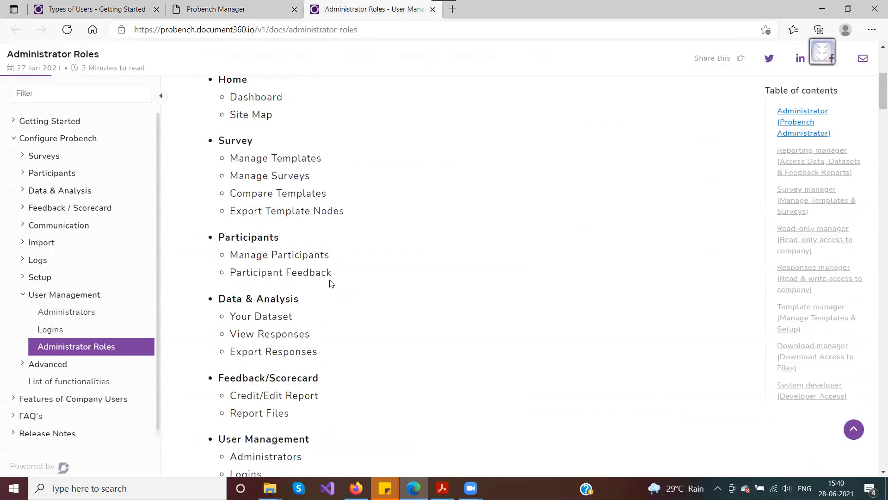
{"action": "left_click_drag", "start_coordinate": [208, 289], "coordinate": [665, 289]}
{"action": "left_click", "coordinate": [578, 338]}
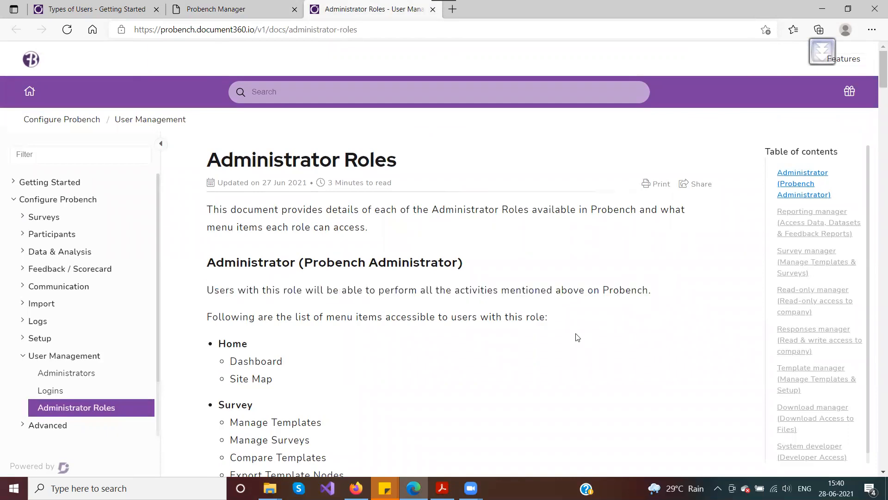
Step: Read further down the roles article, glance at the FAQ PDF, and return to the administrator edit form
{"action": "scroll", "coordinate": [246, 343], "scroll_direction": "down", "scroll_amount": 1}
{"action": "scroll", "coordinate": [246, 343], "scroll_direction": "down", "scroll_amount": 15}
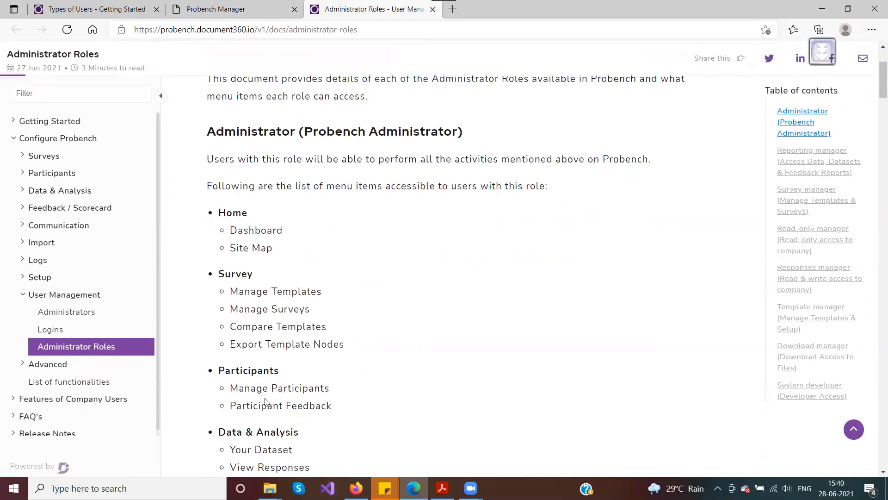
{"action": "scroll", "coordinate": [276, 360], "scroll_direction": "down", "scroll_amount": 1}
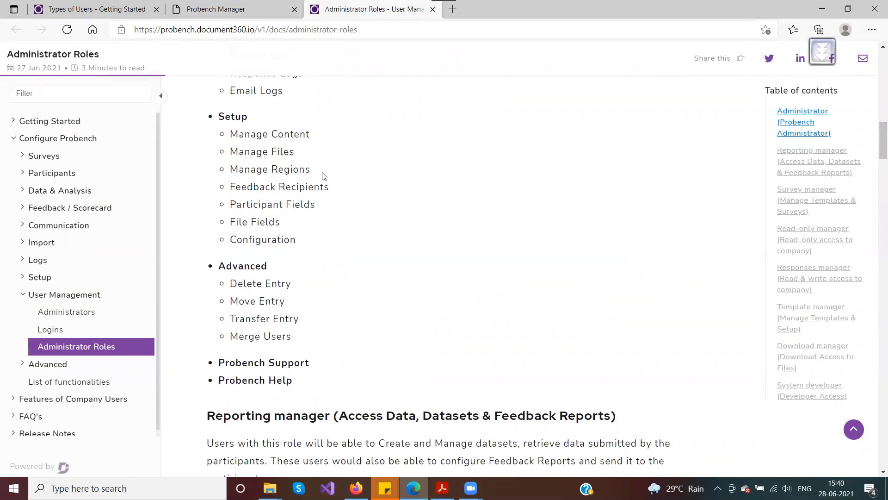
{"action": "left_click", "coordinate": [231, 10]}
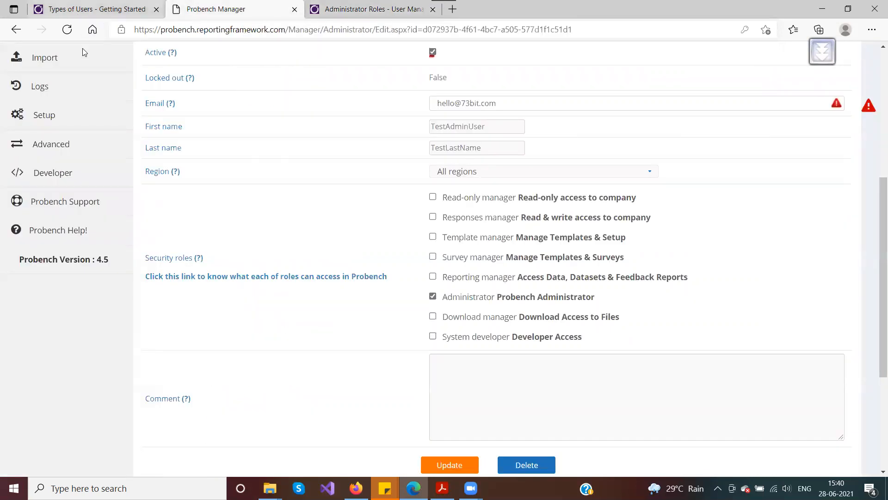
{"action": "key", "text": "alt+Tab"}
{"action": "key", "text": "alt+Tab"}
{"action": "key", "text": "alt+Tab"}
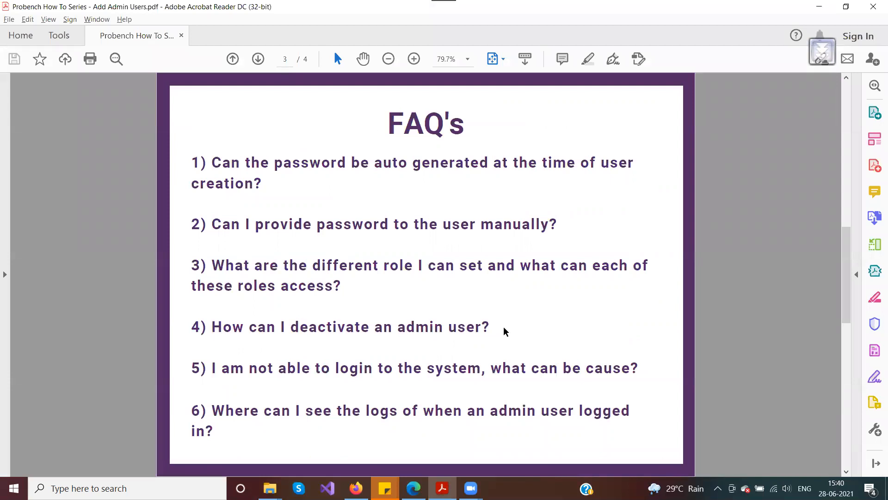
{"action": "key", "text": "alt+Tab"}
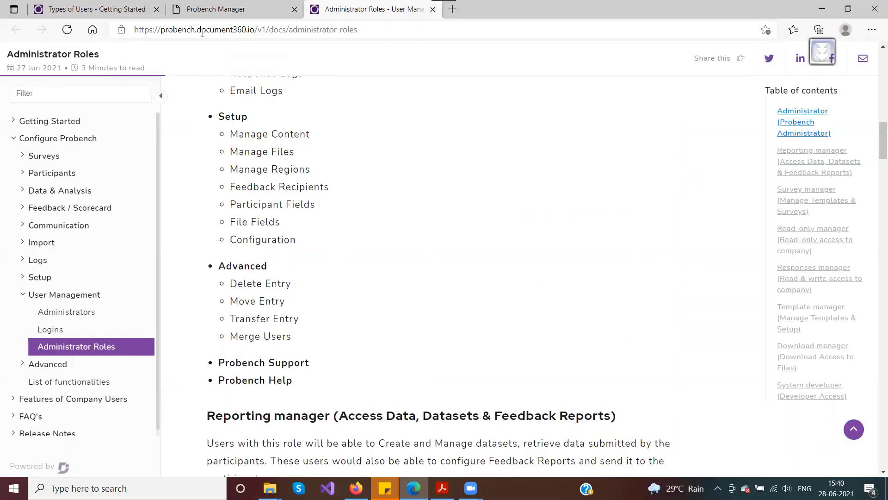
{"action": "left_click", "coordinate": [201, 13]}
{"action": "scroll", "coordinate": [313, 313], "scroll_direction": "up", "scroll_amount": 3}
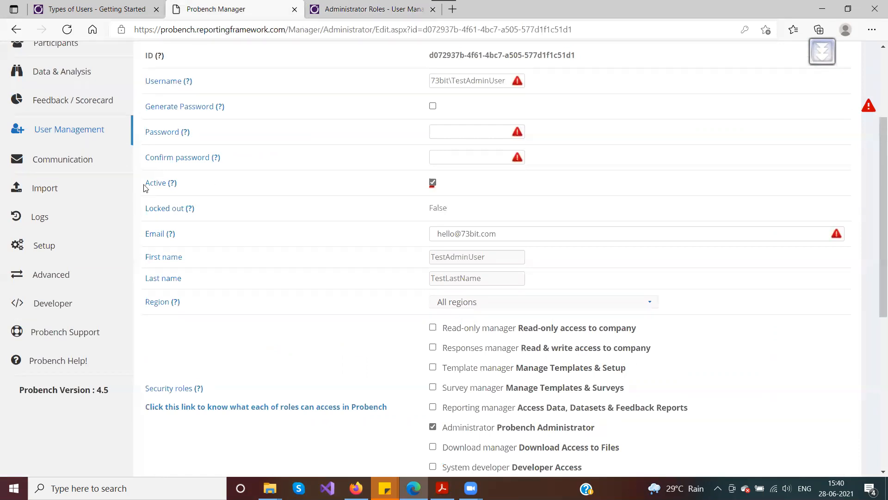
Step: Clear the Active checkbox to deactivate the test admin user
{"action": "left_click_drag", "start_coordinate": [146, 187], "coordinate": [187, 186]}
{"action": "scroll", "coordinate": [266, 289], "scroll_direction": "up", "scroll_amount": 1}
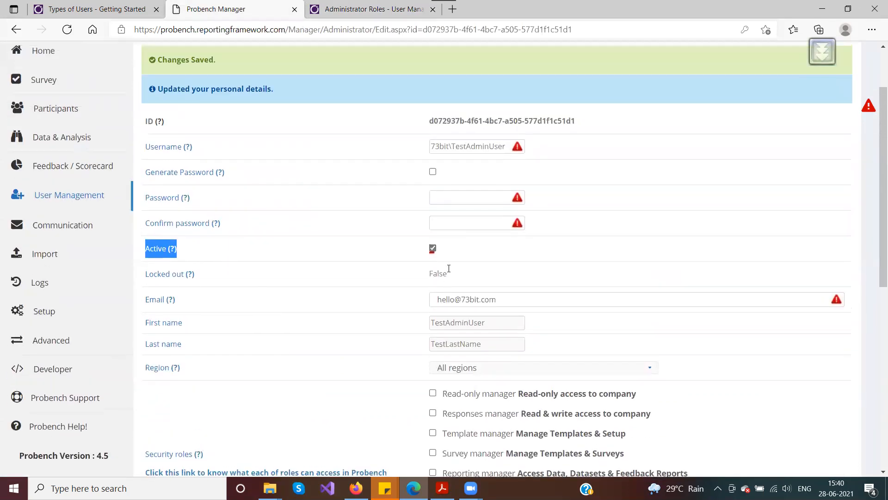
{"action": "left_click", "coordinate": [432, 249]}
{"action": "scroll", "coordinate": [301, 349], "scroll_direction": "down", "scroll_amount": 3}
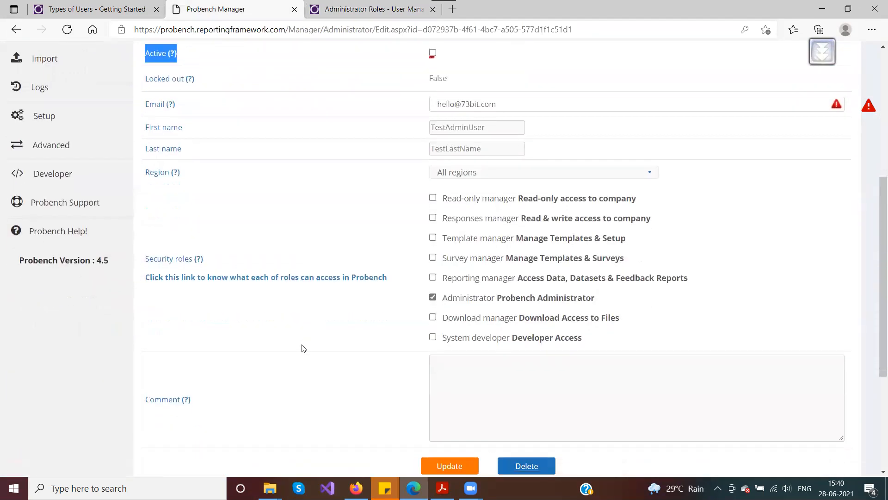
Step: Save the deactivated user, then glance at the Administrator Roles page and the FAQ slides PDF
{"action": "left_click", "coordinate": [446, 464]}
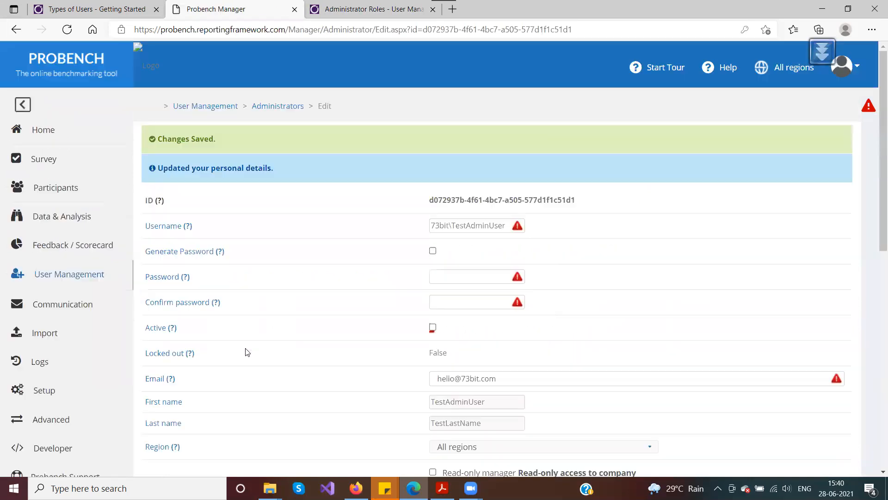
{"action": "scroll", "coordinate": [305, 323], "scroll_direction": "down", "scroll_amount": 3}
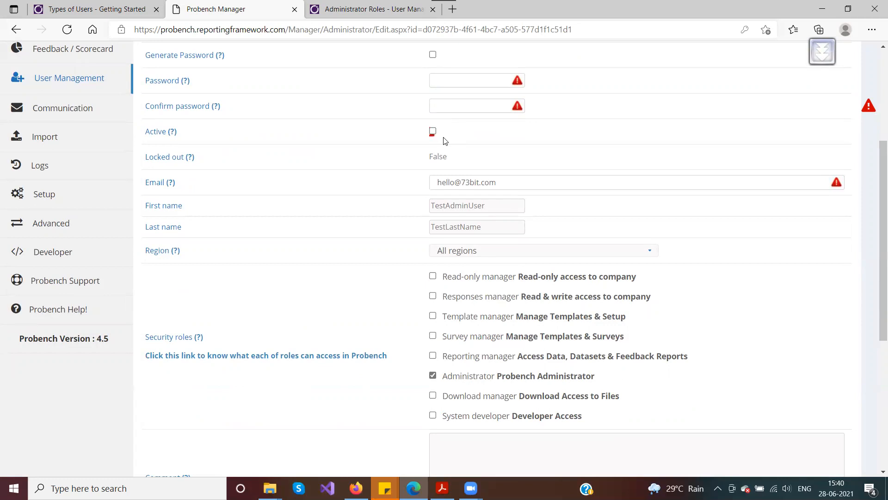
{"action": "key", "text": "alt+Tab"}
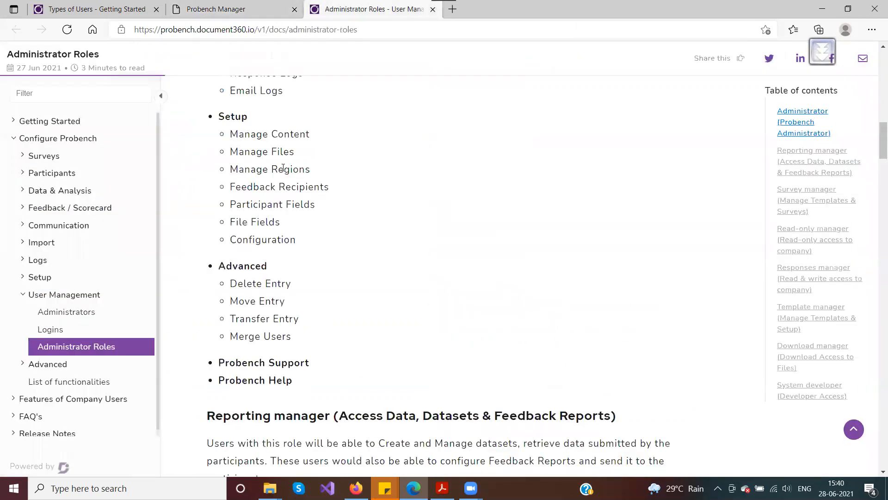
{"action": "key", "text": "alt+Tab"}
{"action": "key", "text": "alt+Tab"}
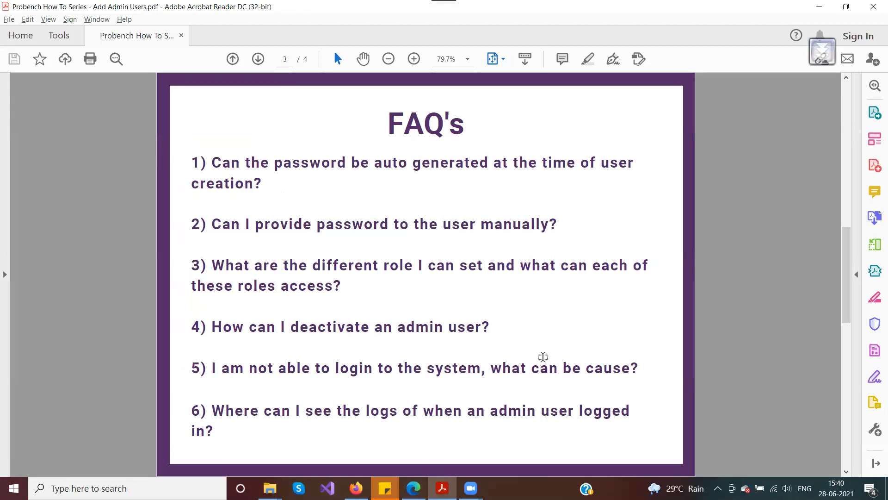
Step: Return to the saved test admin edit form and scroll to the date and failed-attempt rows
{"action": "key", "text": "alt+Tab"}
{"action": "left_click", "coordinate": [211, 9]}
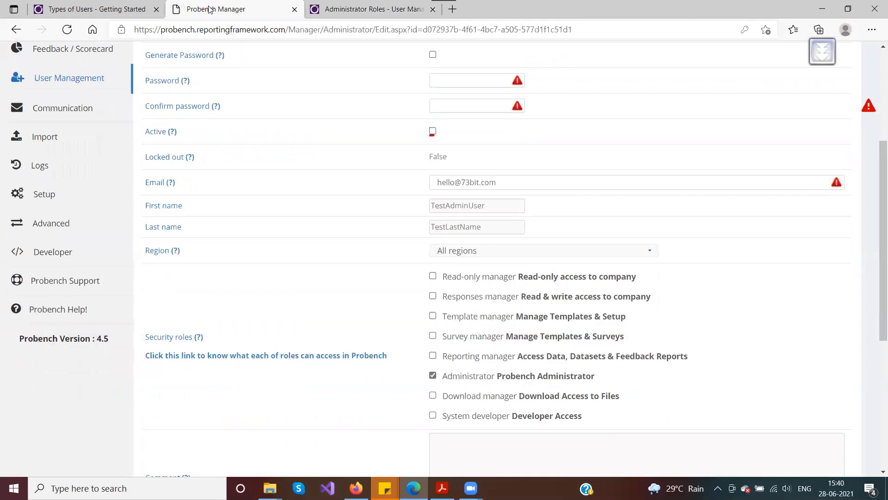
{"action": "scroll", "coordinate": [331, 232], "scroll_direction": "up", "scroll_amount": 3}
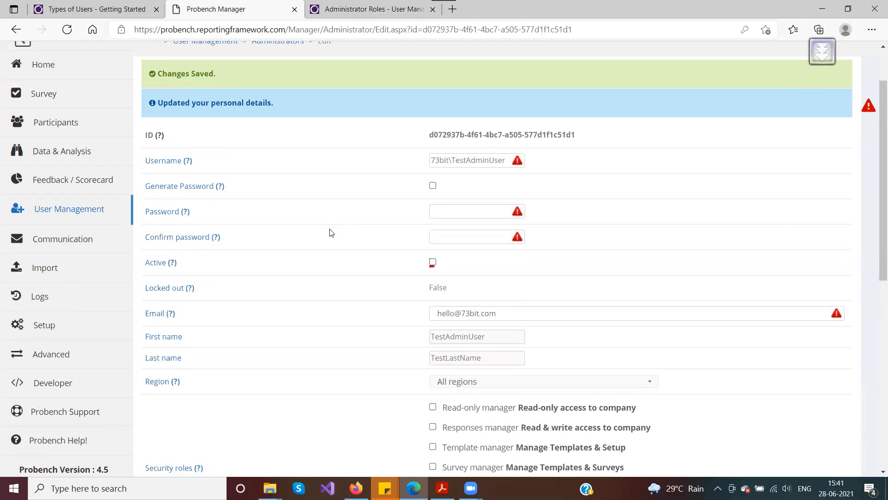
{"action": "scroll", "coordinate": [331, 233], "scroll_direction": "down", "scroll_amount": 3}
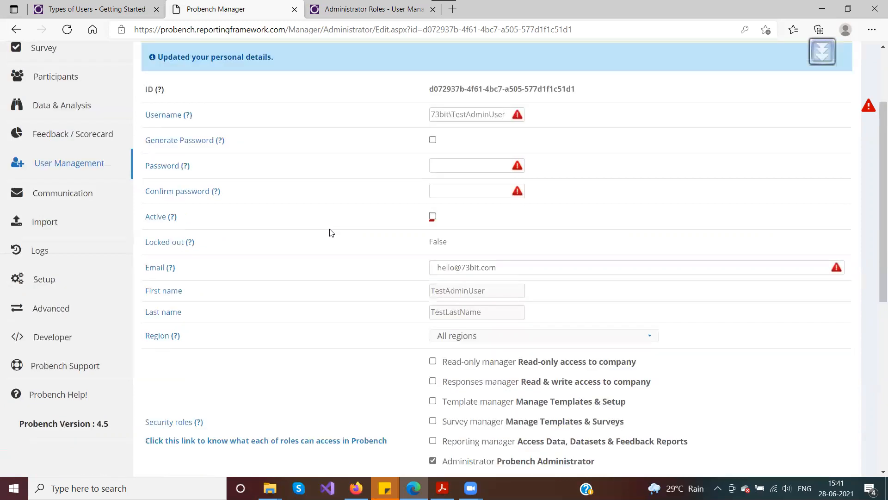
{"action": "scroll", "coordinate": [262, 277], "scroll_direction": "up", "scroll_amount": 3}
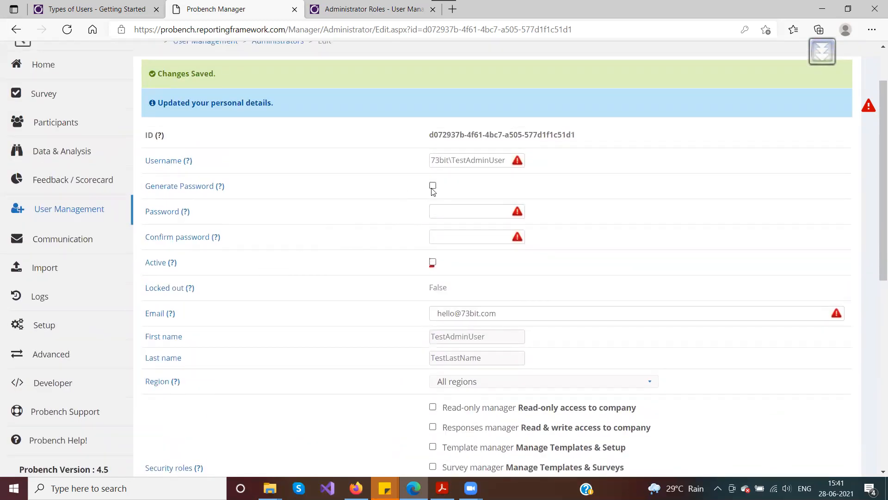
{"action": "scroll", "coordinate": [344, 263], "scroll_direction": "down", "scroll_amount": 3}
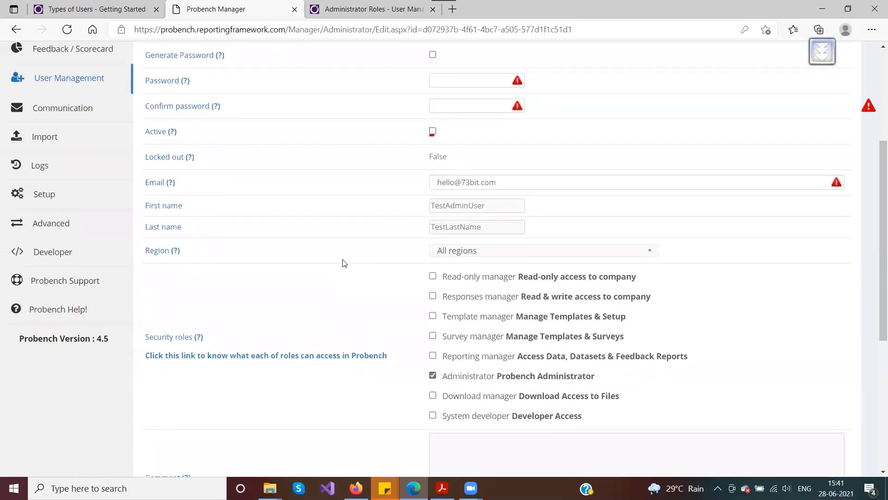
{"action": "scroll", "coordinate": [344, 263], "scroll_direction": "up", "scroll_amount": 5}
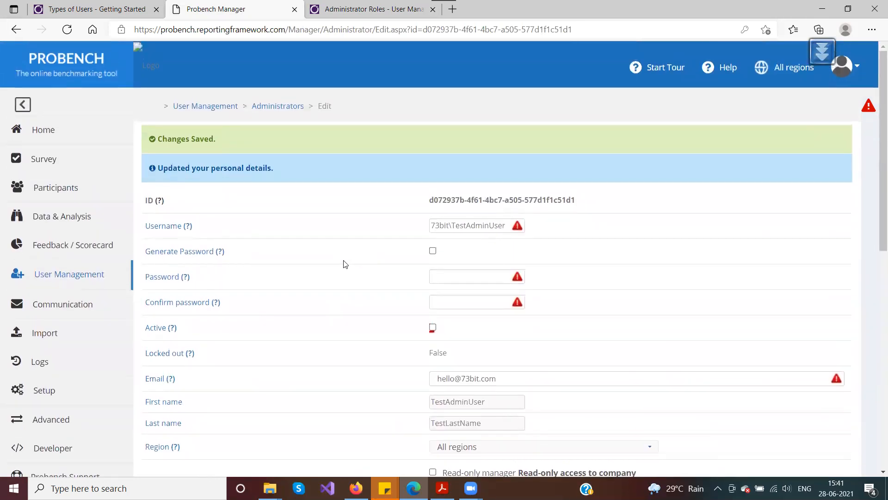
{"action": "scroll", "coordinate": [344, 264], "scroll_direction": "down", "scroll_amount": 2}
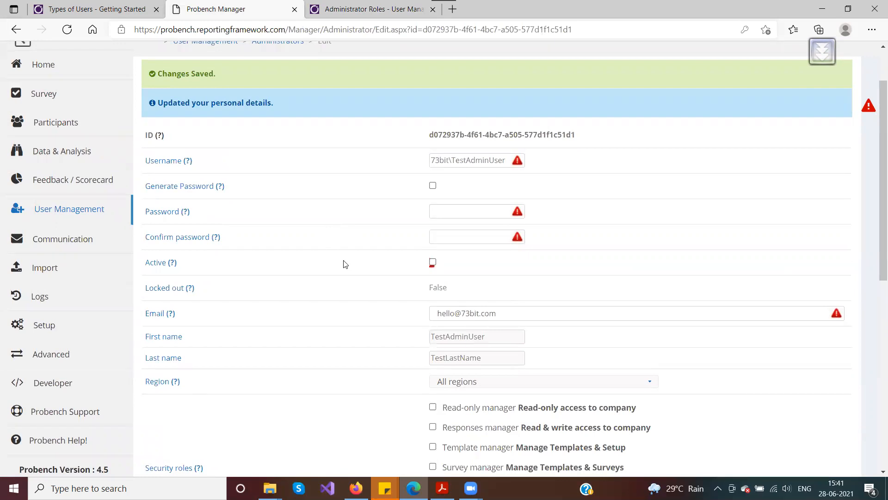
{"action": "scroll", "coordinate": [344, 264], "scroll_direction": "down", "scroll_amount": 9}
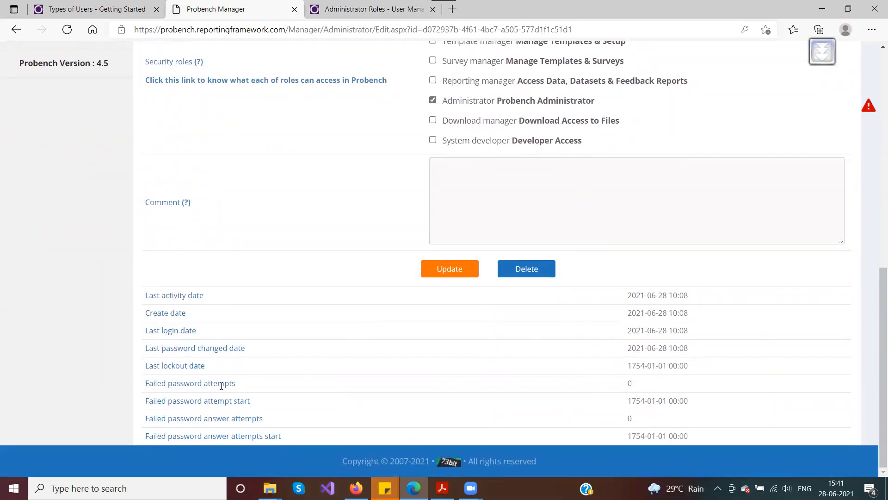
{"action": "left_click_drag", "start_coordinate": [232, 385], "coordinate": [144, 388]}
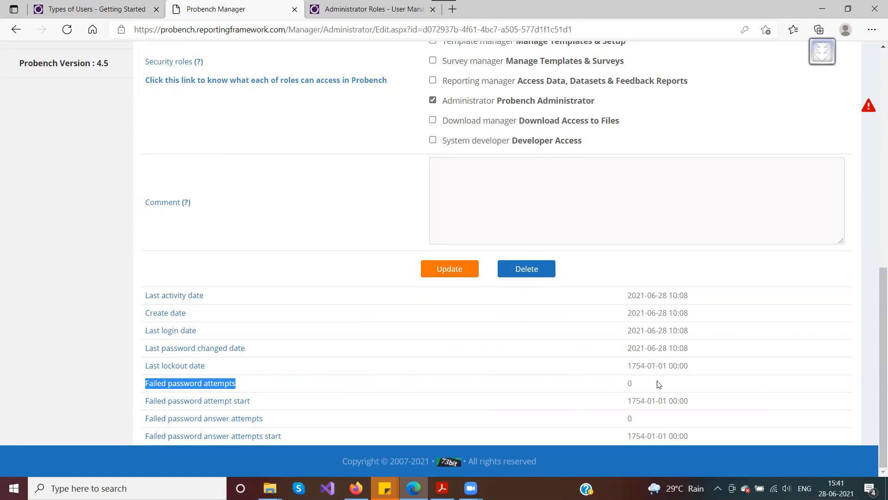
{"action": "double_click", "coordinate": [630, 383]}
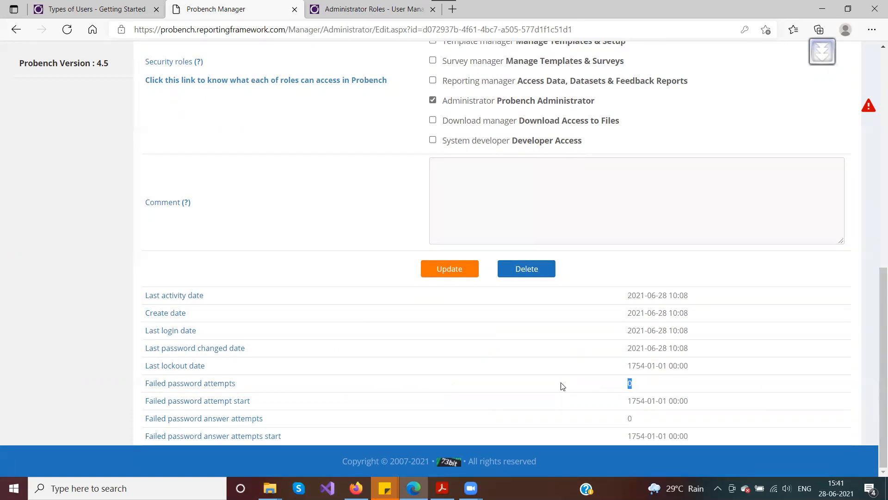
{"action": "scroll", "coordinate": [563, 386], "scroll_direction": "up", "scroll_amount": 7}
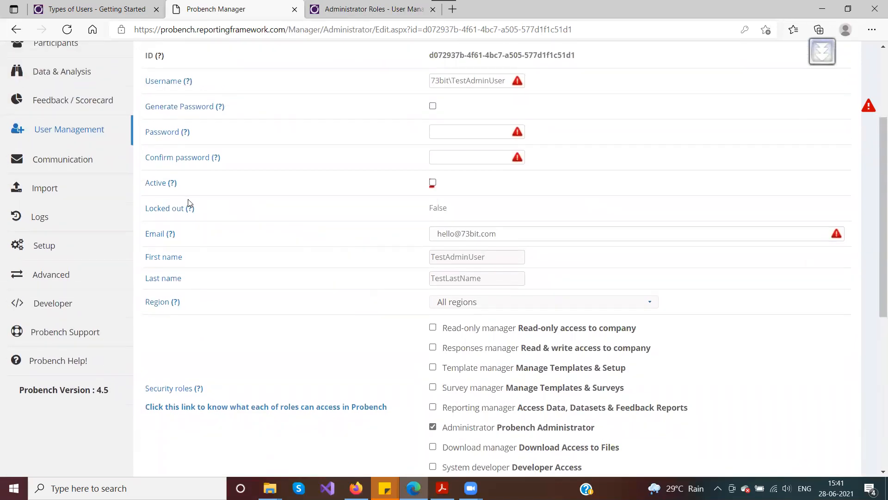
{"action": "left_click_drag", "start_coordinate": [457, 211], "coordinate": [422, 215]}
{"action": "left_click", "coordinate": [418, 218]}
{"action": "left_click", "coordinate": [473, 213]}
{"action": "scroll", "coordinate": [343, 248], "scroll_direction": "down", "scroll_amount": 5}
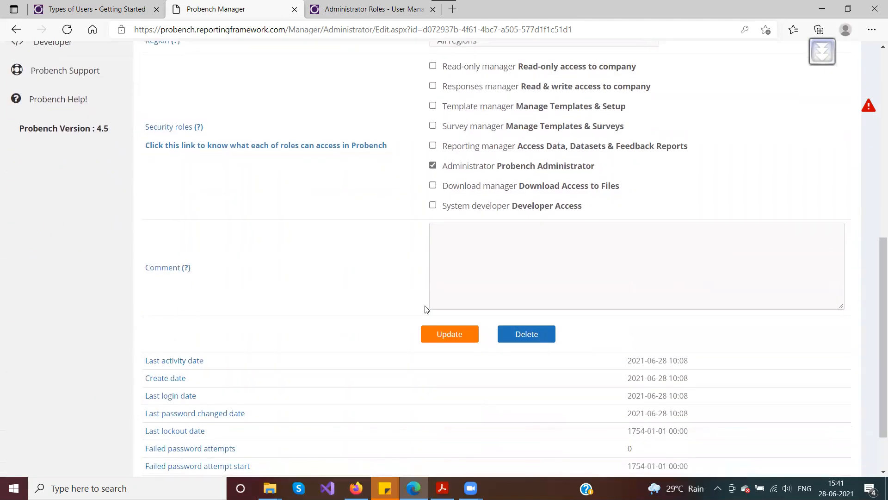
{"action": "scroll", "coordinate": [324, 281], "scroll_direction": "up", "scroll_amount": 5}
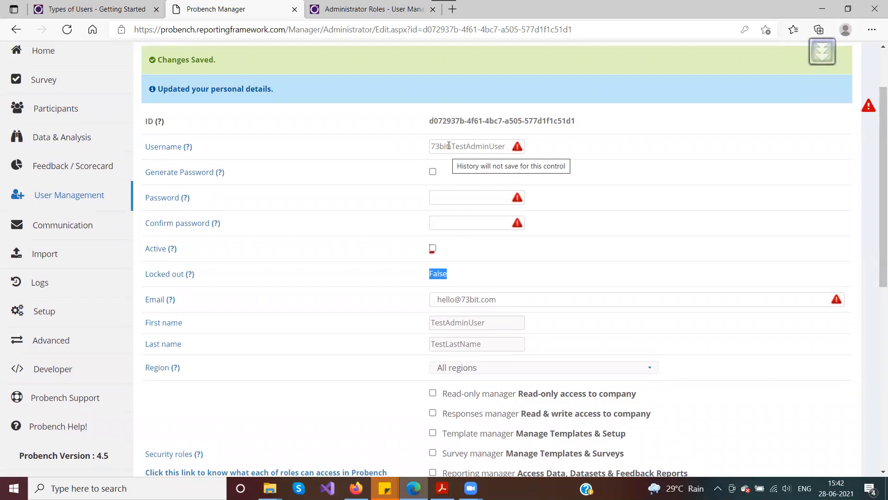
Step: Focus the Username field on the edit form, then bring up the FAQ slides in Acrobat Reader
{"action": "left_click", "coordinate": [450, 146]}
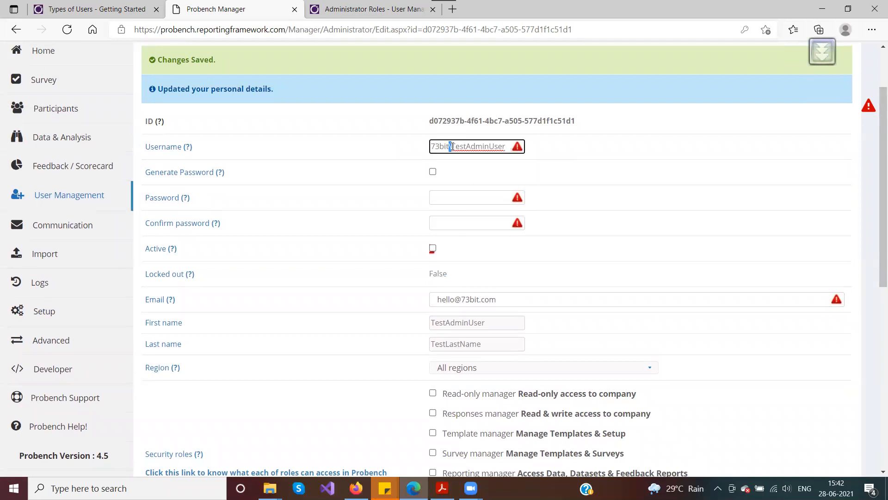
{"action": "left_click", "coordinate": [451, 147]}
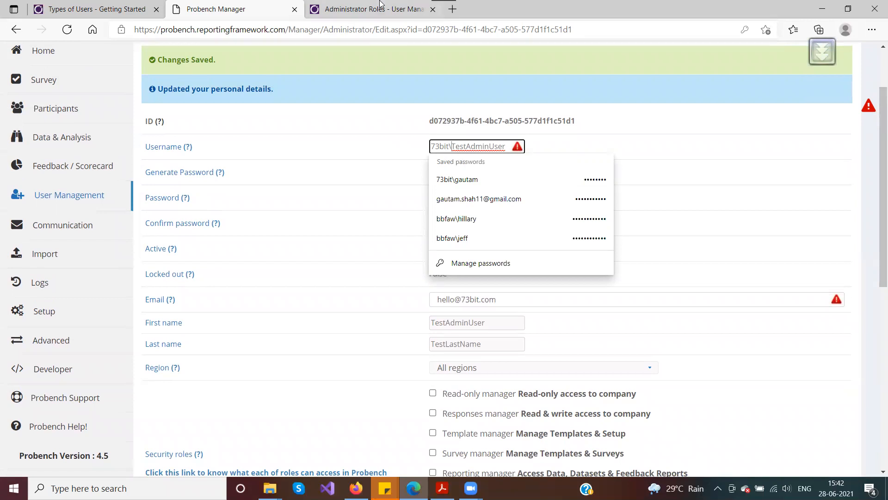
{"action": "left_click", "coordinate": [442, 488]}
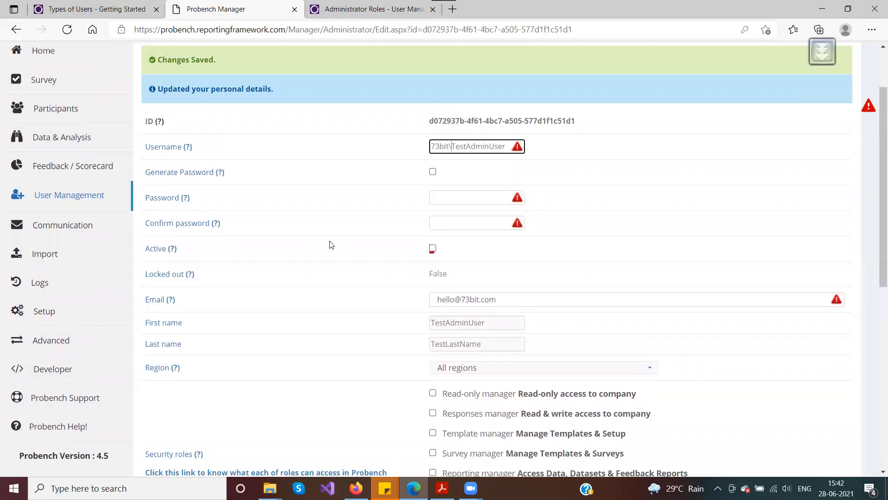
Step: Highlight the login and lockout statistics rows, then the Last activity date label and value
{"action": "scroll", "coordinate": [332, 244], "scroll_direction": "down", "scroll_amount": 10}
{"action": "left_click_drag", "start_coordinate": [144, 297], "coordinate": [392, 432]}
{"action": "left_click", "coordinate": [409, 383]}
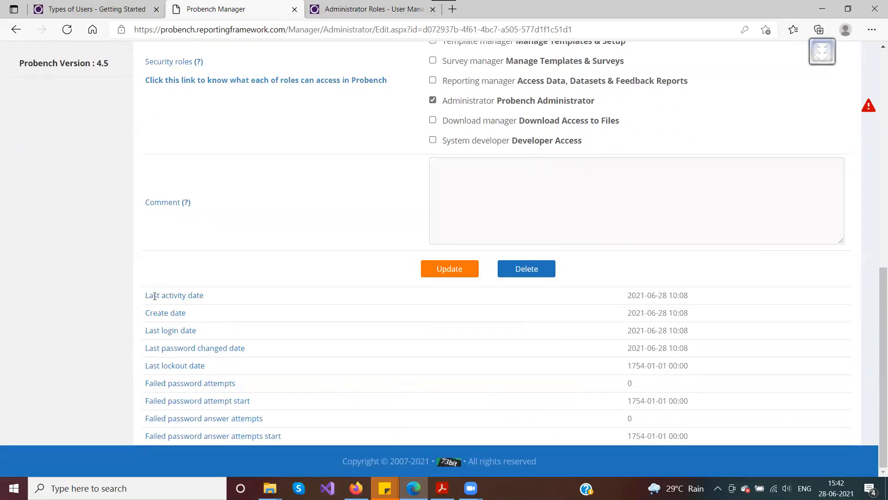
{"action": "left_click_drag", "start_coordinate": [154, 297], "coordinate": [258, 298]}
{"action": "left_click", "coordinate": [679, 295]}
{"action": "triple_click", "coordinate": [679, 295]}
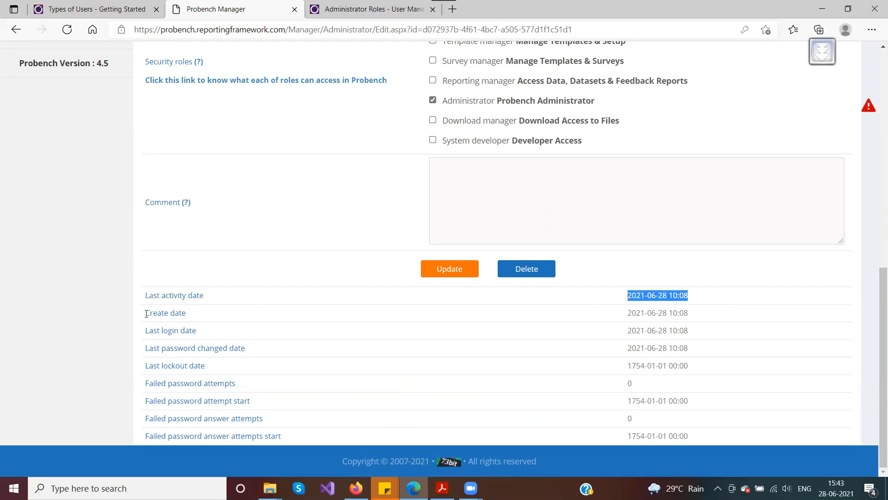
Step: Highlight the Create, Last login, Last password changed and Last lockout date labels, then the whole table
{"action": "left_click_drag", "start_coordinate": [146, 312], "coordinate": [230, 310]}
{"action": "left_click_drag", "start_coordinate": [147, 331], "coordinate": [222, 331]}
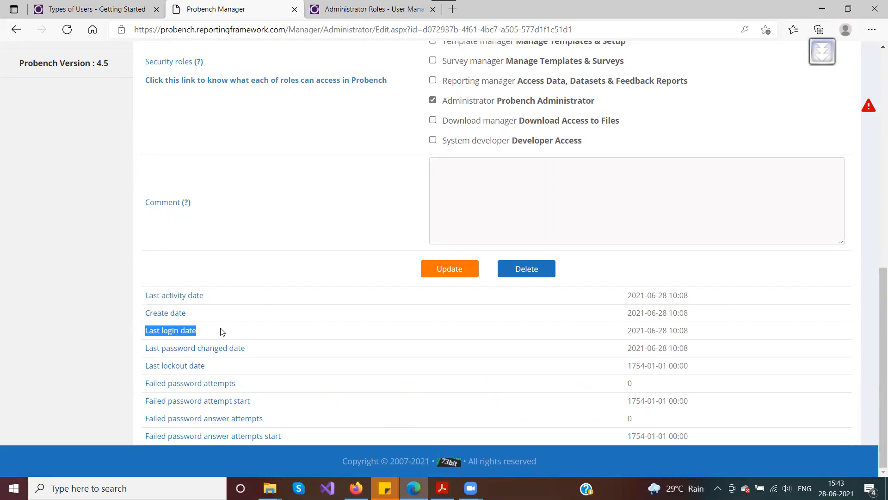
{"action": "left_click_drag", "start_coordinate": [146, 348], "coordinate": [272, 353]}
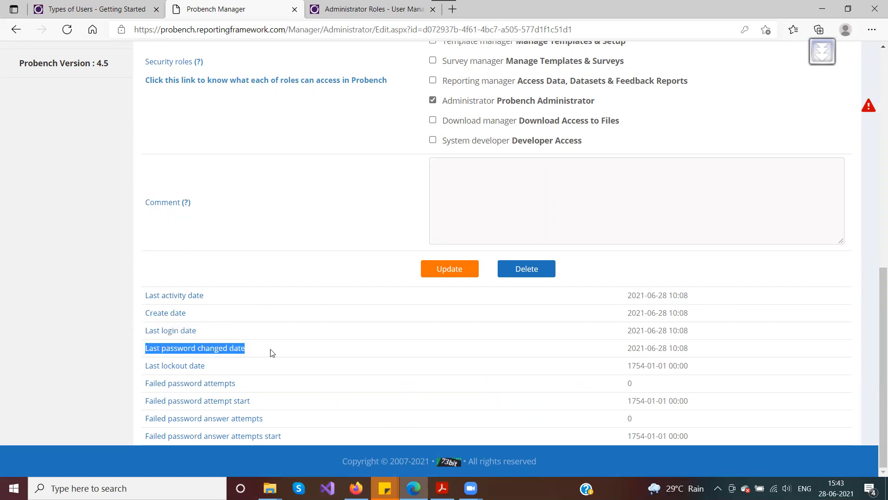
{"action": "left_click", "coordinate": [145, 369]}
{"action": "left_click_drag", "start_coordinate": [146, 372], "coordinate": [145, 390]}
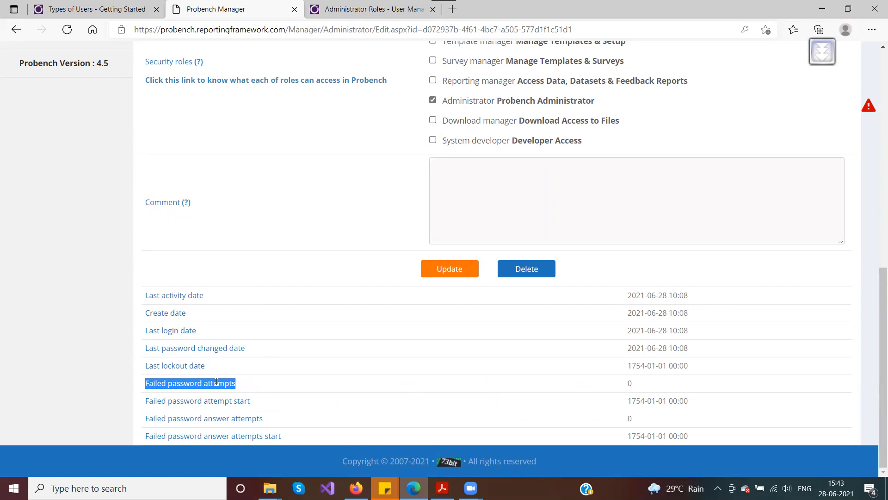
{"action": "left_click_drag", "start_coordinate": [141, 301], "coordinate": [407, 432]}
{"action": "left_click", "coordinate": [343, 358]}
{"action": "scroll", "coordinate": [344, 359], "scroll_direction": "up", "scroll_amount": 8}
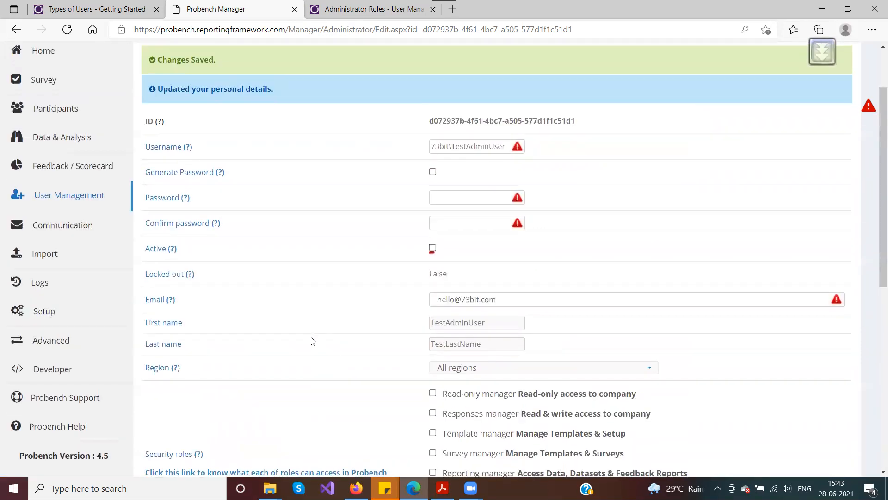
Step: In Acrobat Reader, view the closing thank-you page 4, then scroll back to the FAQ's page 3
{"action": "key", "text": "alt+Tab"}
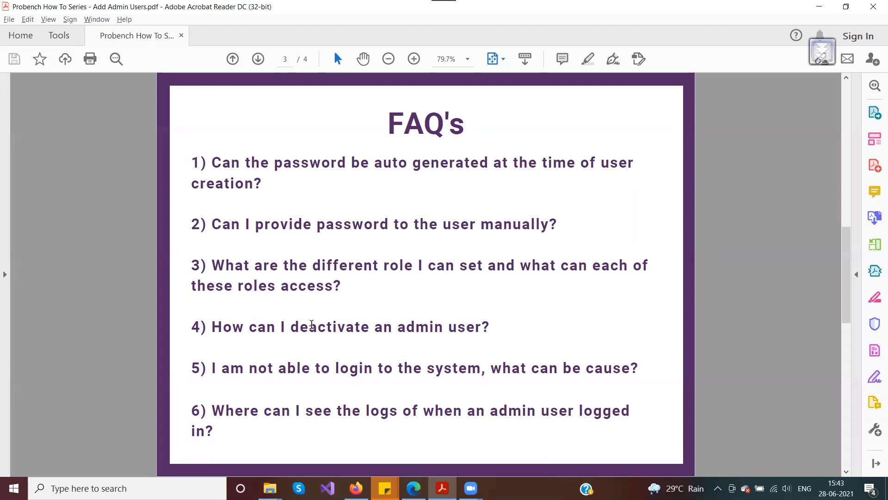
{"action": "scroll", "coordinate": [393, 266], "scroll_direction": "down", "scroll_amount": 1}
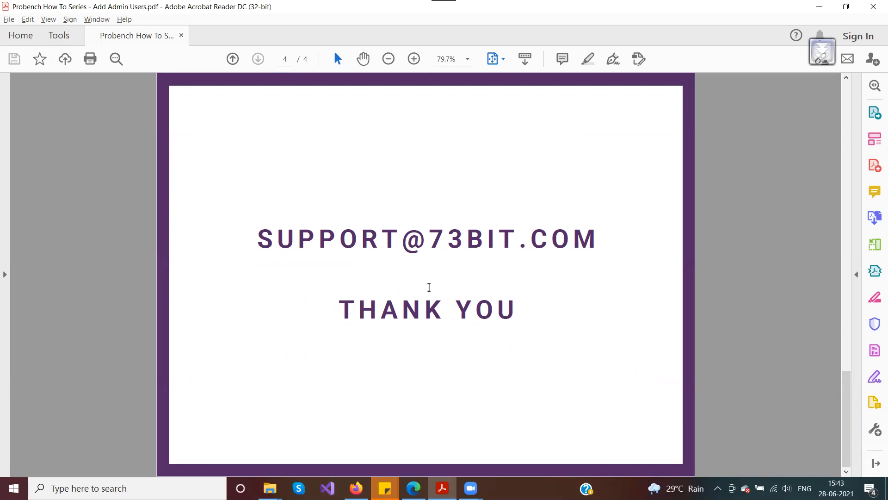
{"action": "scroll", "coordinate": [430, 292], "scroll_direction": "up", "scroll_amount": 1}
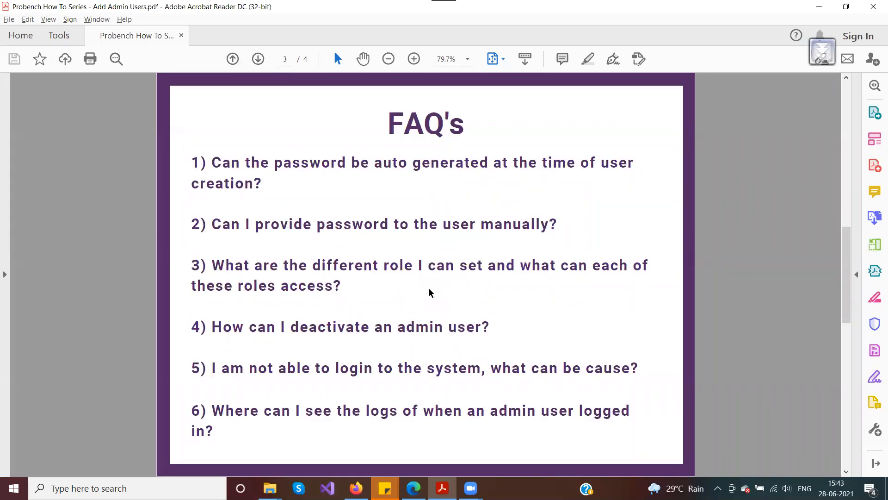